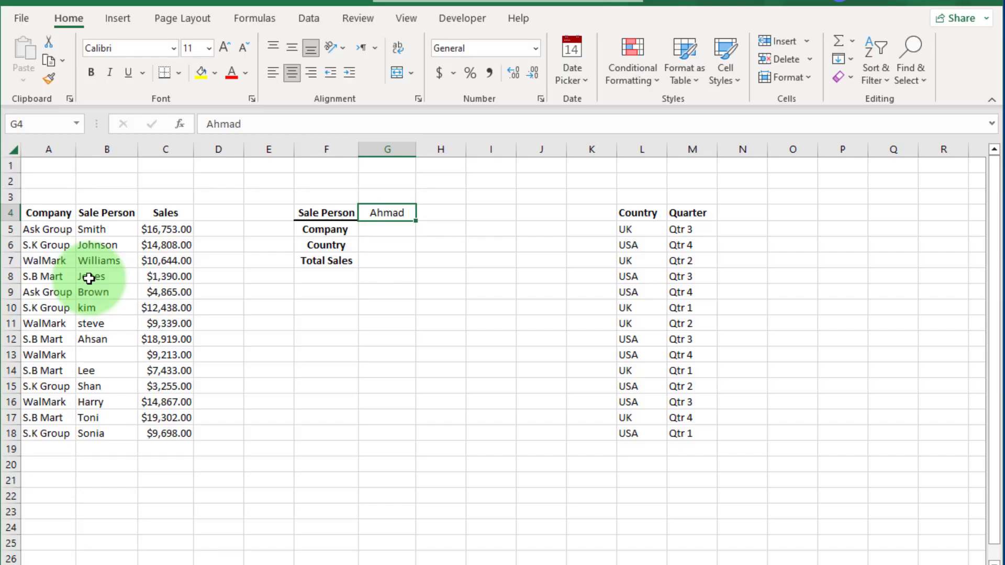
Step: Point out the sales data table and the Country/Quarter table on the worksheet
{"action": "left_click_drag", "start_coordinate": [36, 194], "coordinate": [267, 460]}
{"action": "left_click_drag", "start_coordinate": [592, 209], "coordinate": [732, 455]}
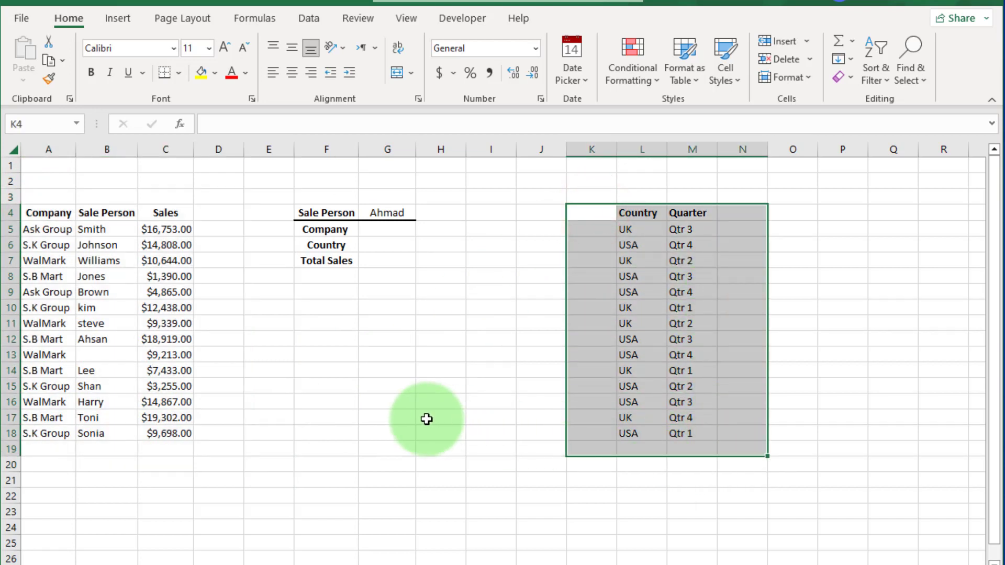
{"action": "left_click", "coordinate": [252, 295]}
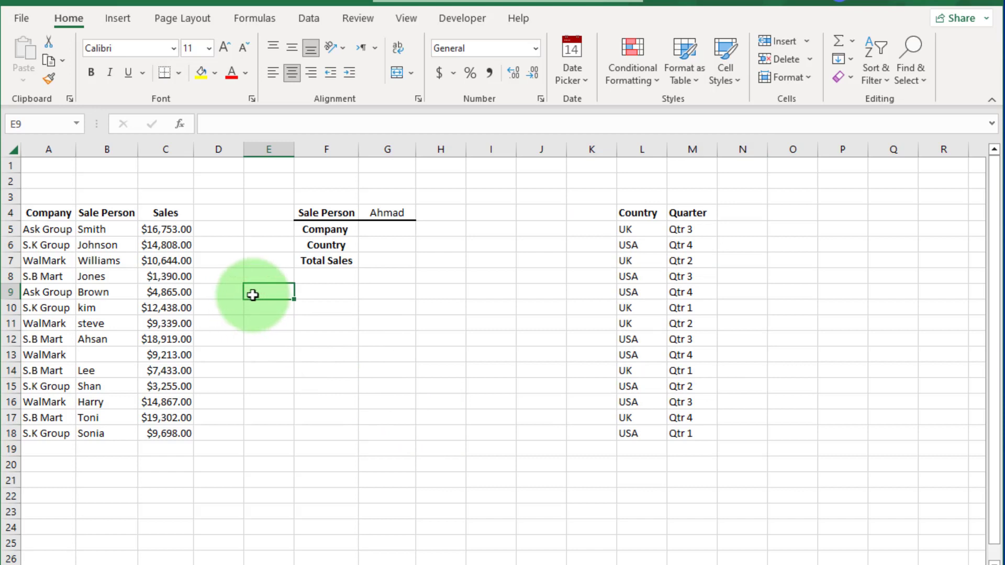
{"action": "left_click", "coordinate": [367, 228]}
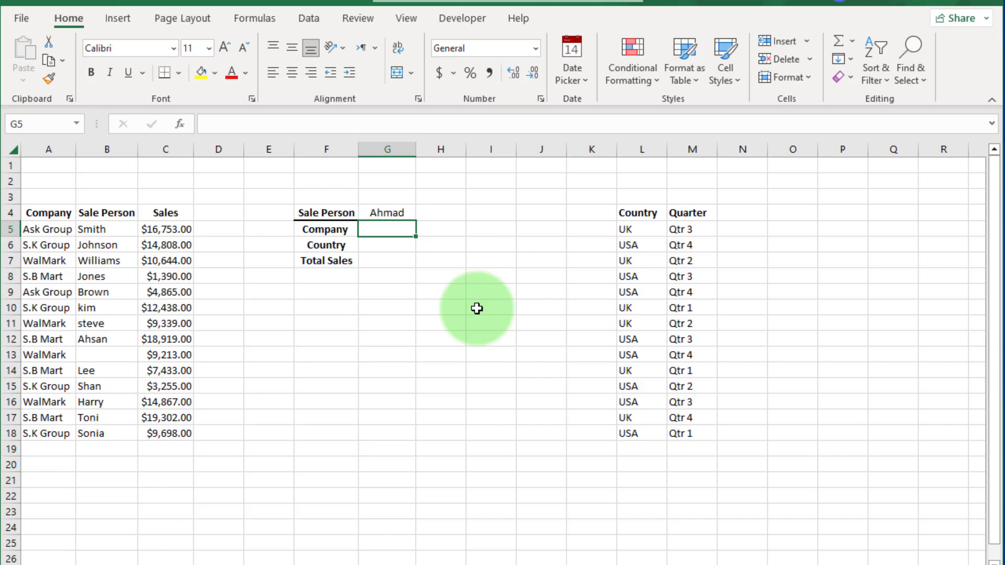
{"action": "left_click", "coordinate": [387, 211]}
{"action": "left_click", "coordinate": [422, 213]}
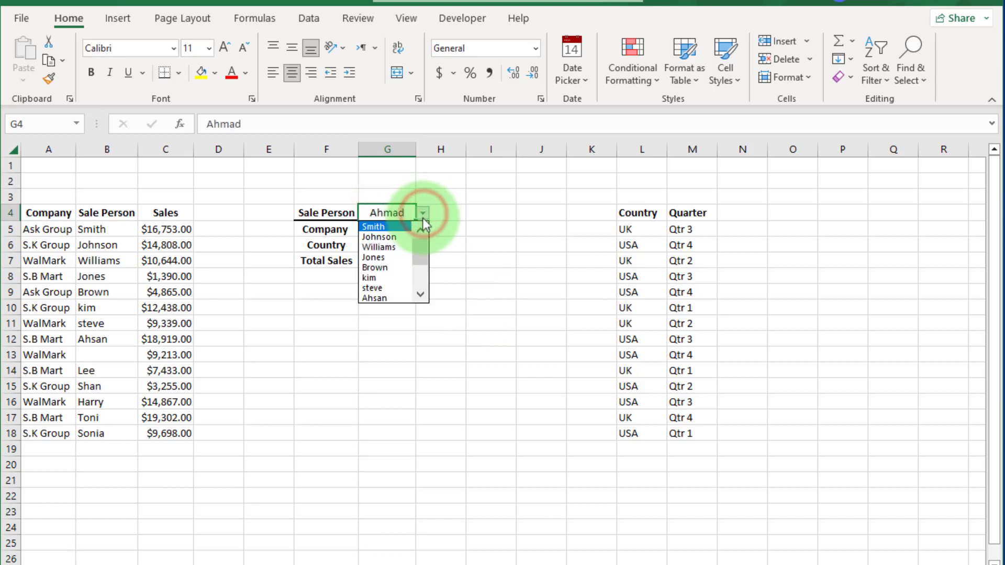
{"action": "mouse_move", "coordinate": [416, 255]}
{"action": "left_mouse_down"}
{"action": "mouse_move", "coordinate": [422, 281]}
{"action": "mouse_move", "coordinate": [419, 249]}
{"action": "mouse_move", "coordinate": [422, 271]}
{"action": "left_mouse_up"}
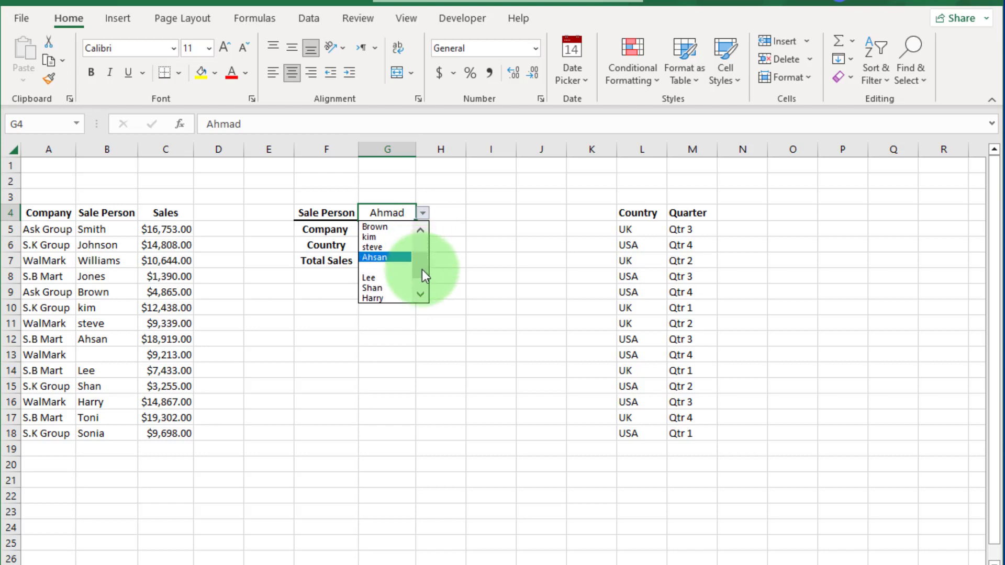
{"action": "left_click", "coordinate": [368, 392]}
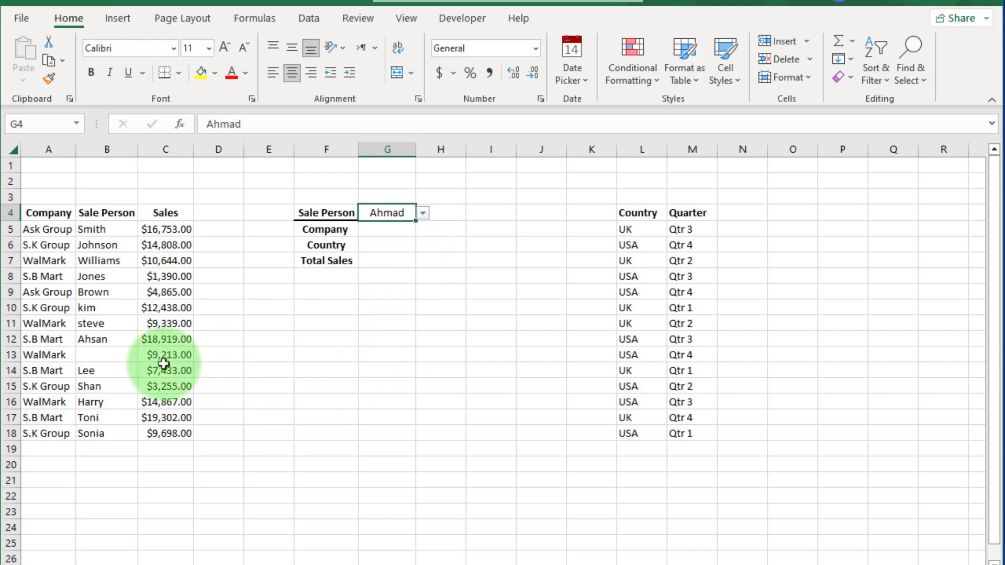
{"action": "left_click", "coordinate": [119, 357]}
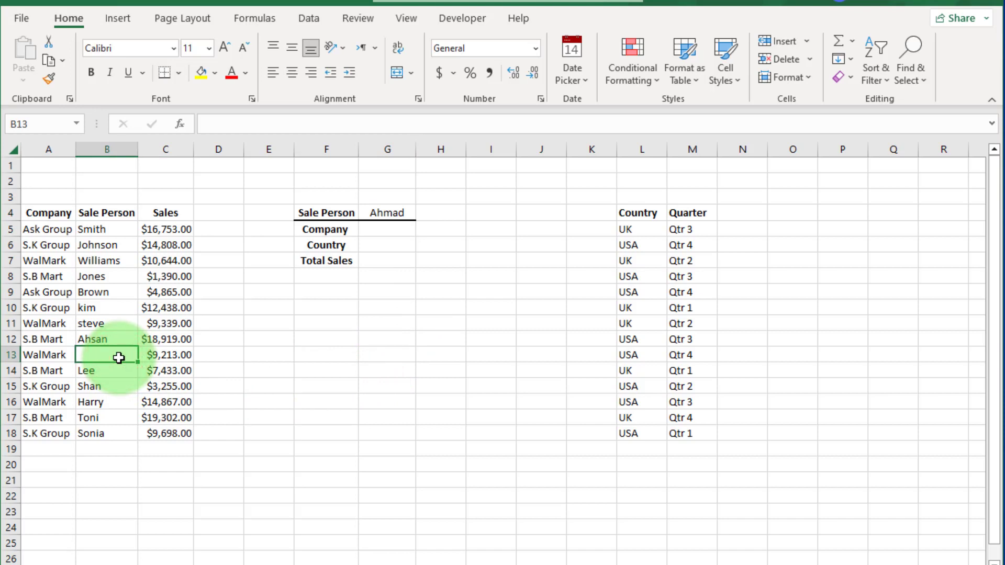
Step: Enter 'ahmad' in B13 and point out the Company column as the returned data
{"action": "type", "text": "ahmad"}
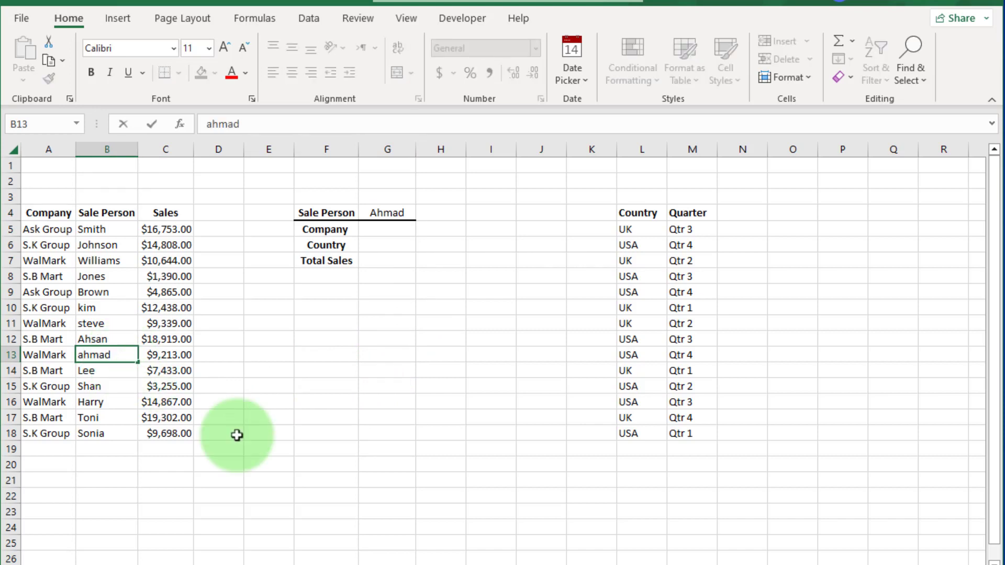
{"action": "left_click", "coordinate": [352, 512]}
{"action": "left_click", "coordinate": [388, 234]}
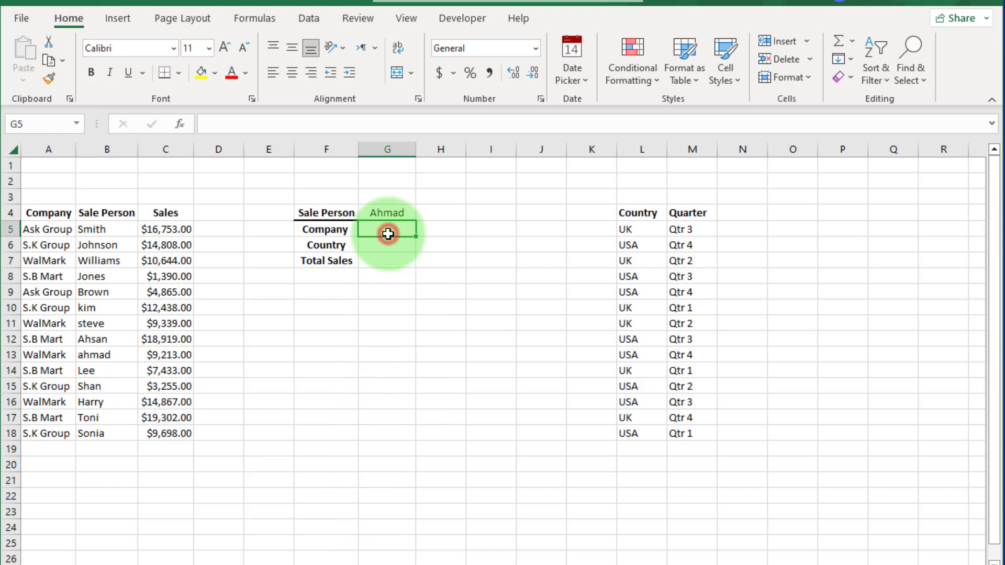
{"action": "left_click_drag", "start_coordinate": [50, 229], "coordinate": [57, 368]}
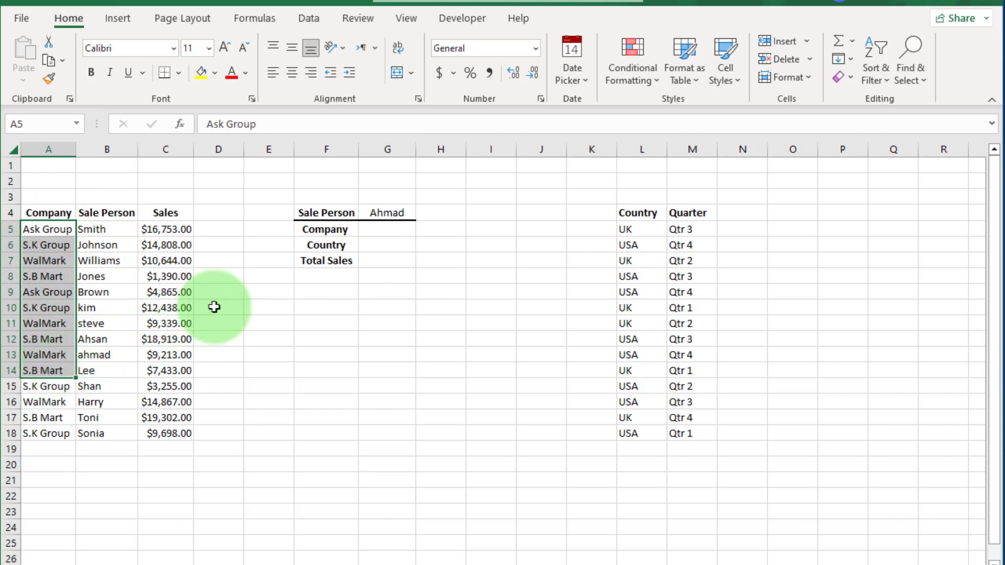
Step: Point out the Country column L and Sales column C as sources for Country and Total Sales
{"action": "left_click", "coordinate": [372, 246]}
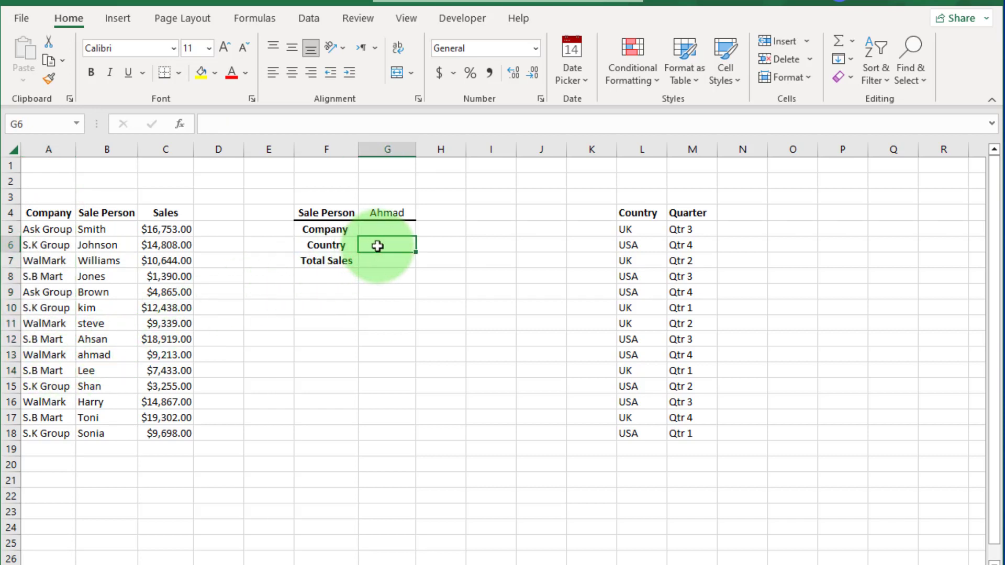
{"action": "left_click_drag", "start_coordinate": [626, 229], "coordinate": [636, 431]}
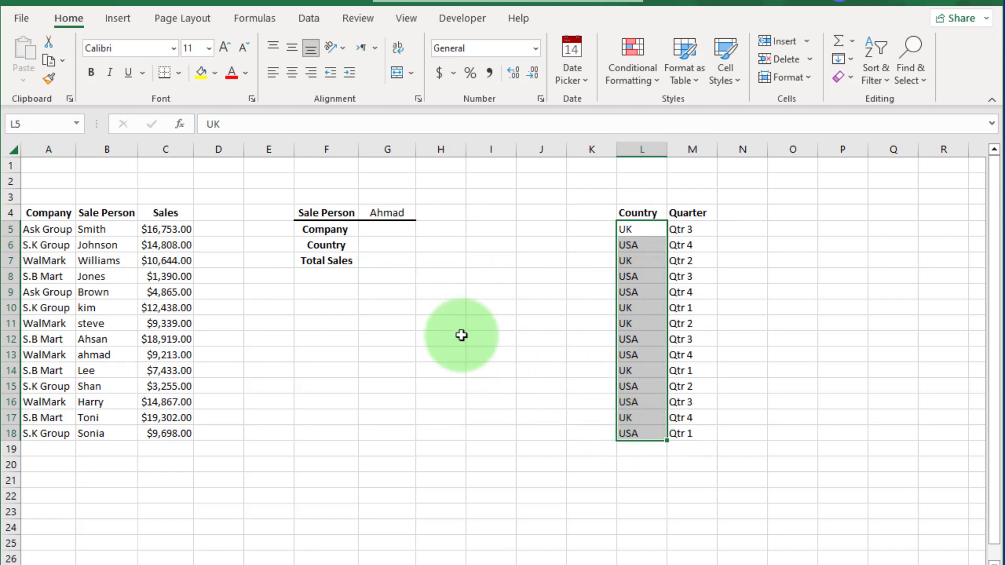
{"action": "left_click", "coordinate": [326, 260]}
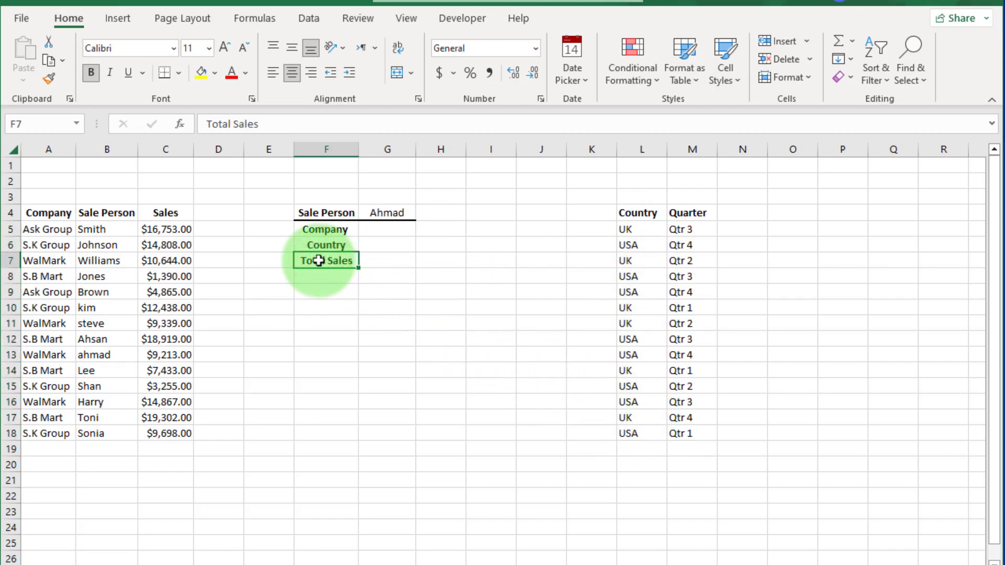
{"action": "left_click_drag", "start_coordinate": [162, 211], "coordinate": [189, 427]}
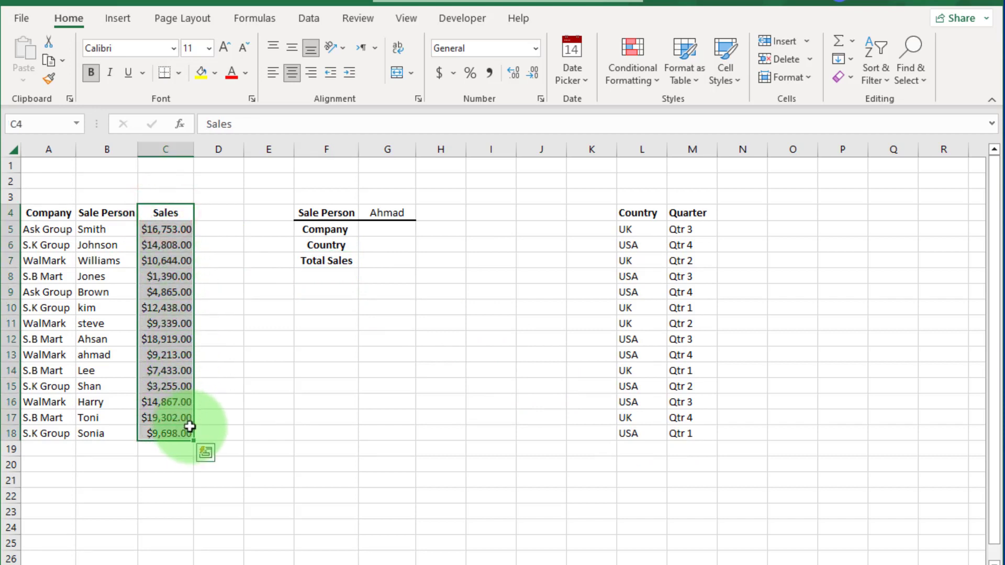
{"action": "left_click", "coordinate": [382, 230]}
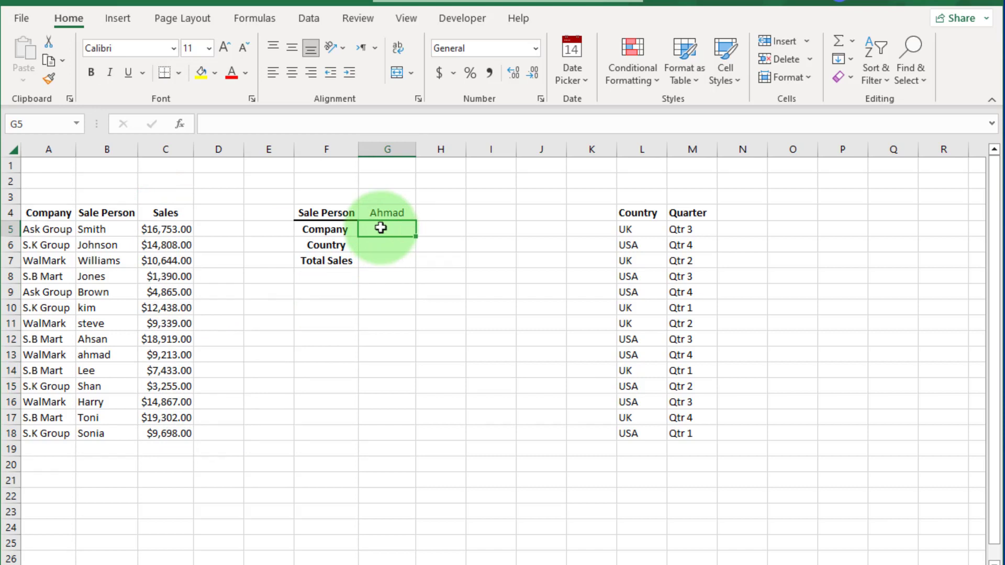
Step: Enter =XLOOKUP(G4,B5:B18,A5:A18) in G5 so Company returns WalMark
{"action": "type", "text": "="}
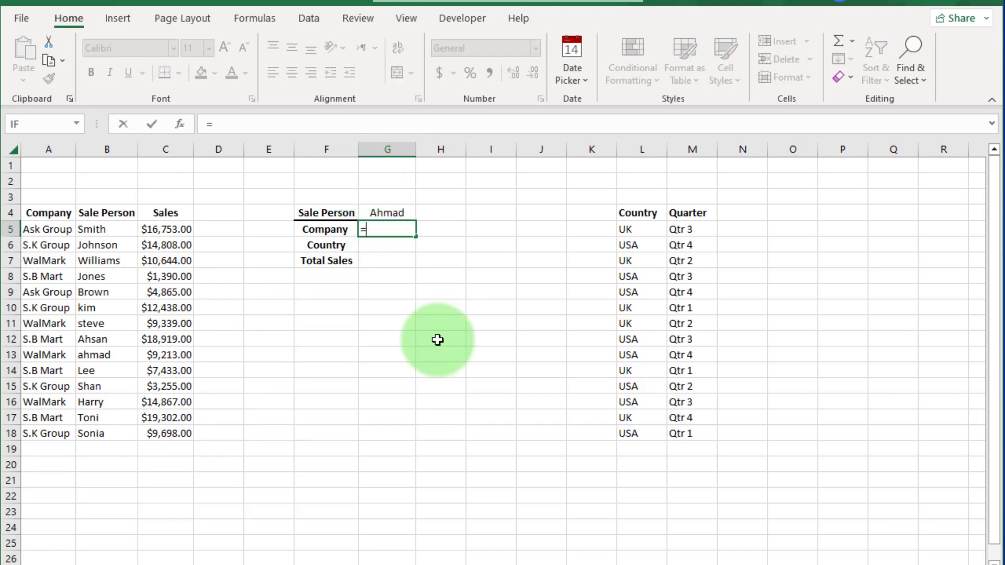
{"action": "type", "text": "xlo"}
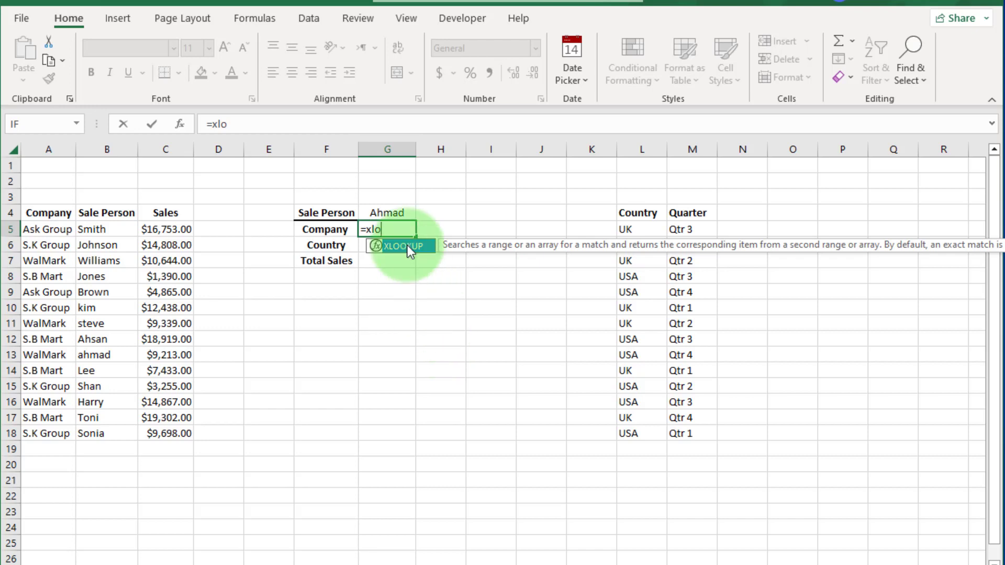
{"action": "double_click", "coordinate": [407, 246]}
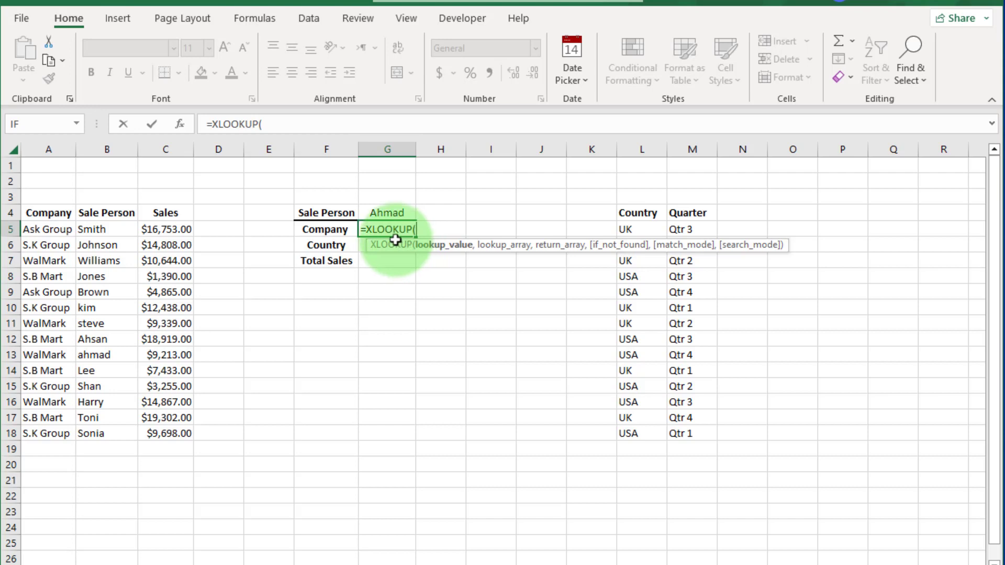
{"action": "left_click", "coordinate": [390, 211]}
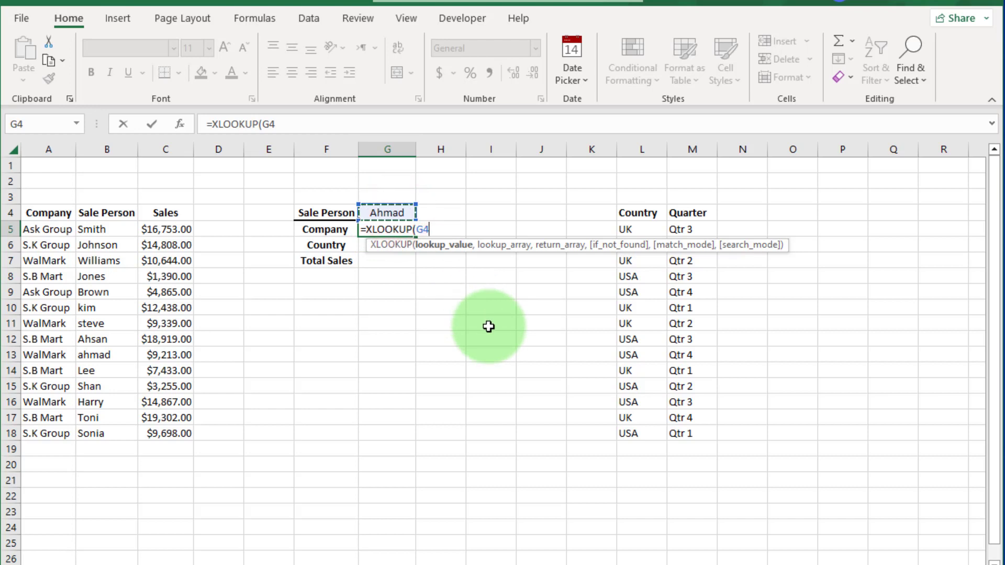
{"action": "type", "text": ","}
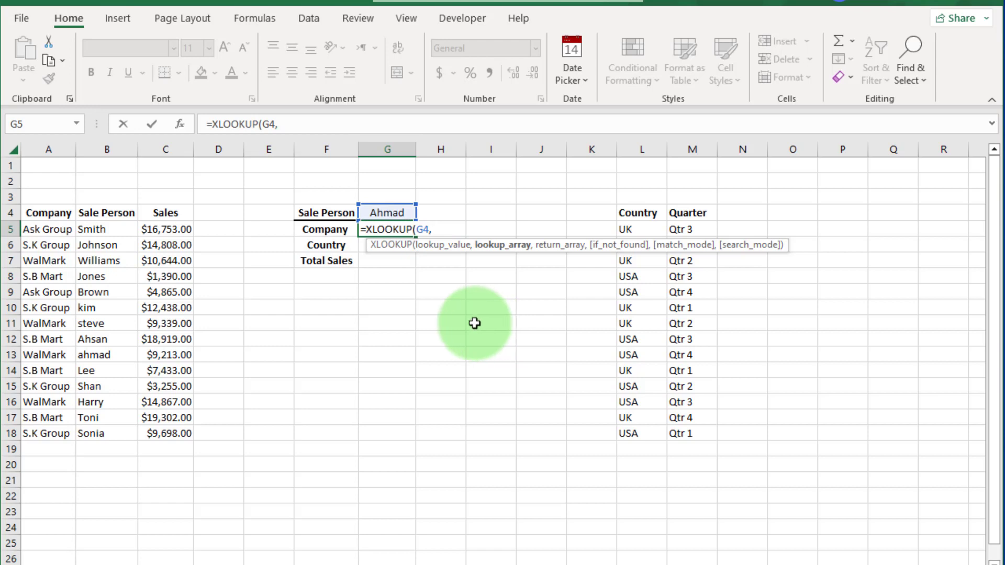
{"action": "left_click_drag", "start_coordinate": [95, 230], "coordinate": [110, 427]}
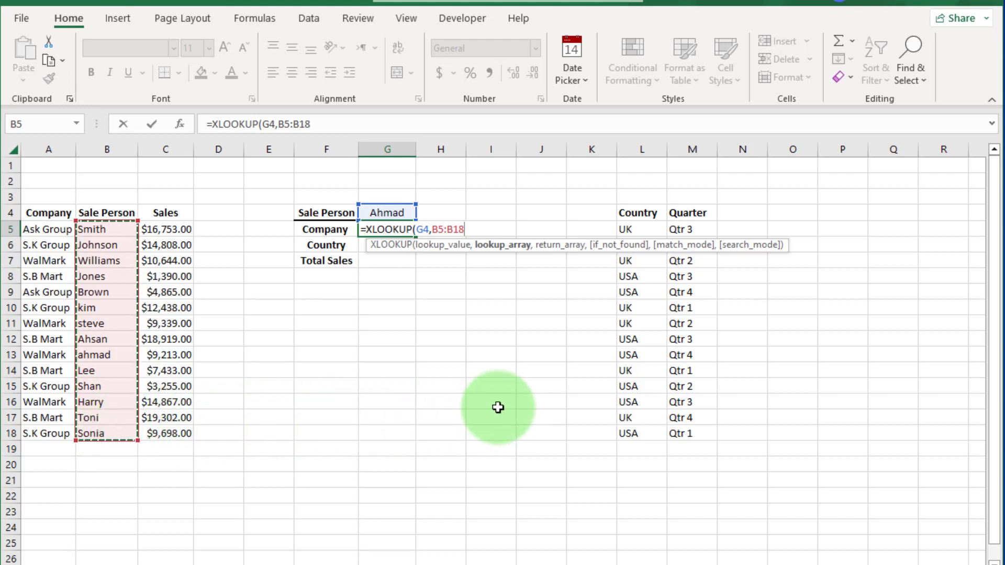
{"action": "type", "text": ","}
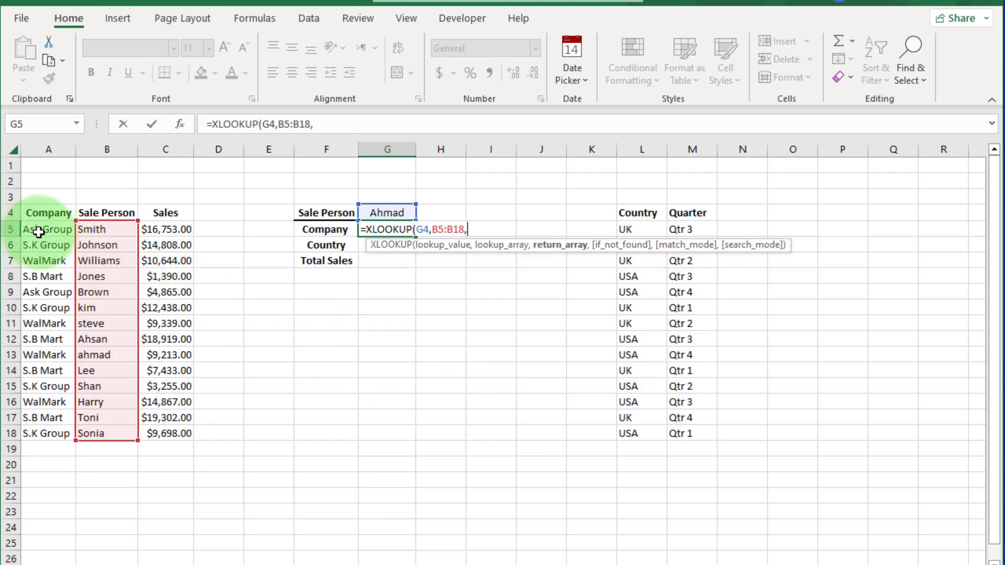
{"action": "left_click_drag", "start_coordinate": [38, 232], "coordinate": [41, 438]}
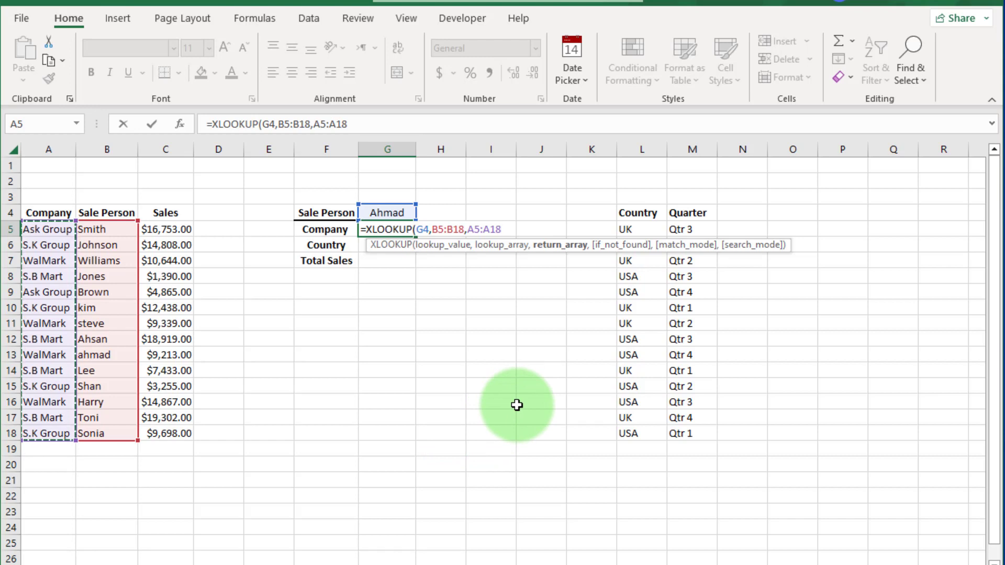
{"action": "type", "text": ")"}
{"action": "key", "text": "Return"}
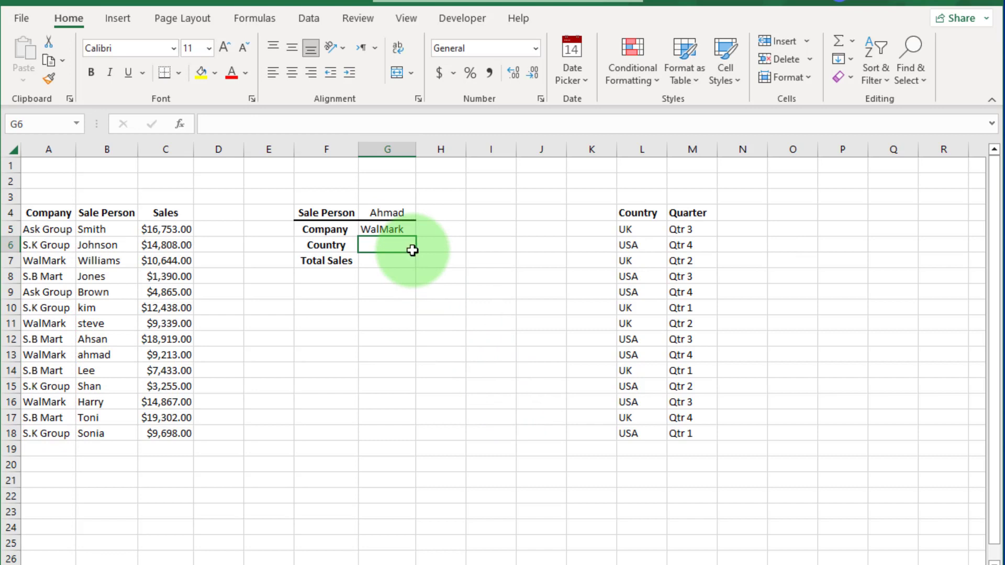
Step: Choose Smith from G4's dropdown so the Company result shows Ask Group
{"action": "left_click", "coordinate": [388, 216]}
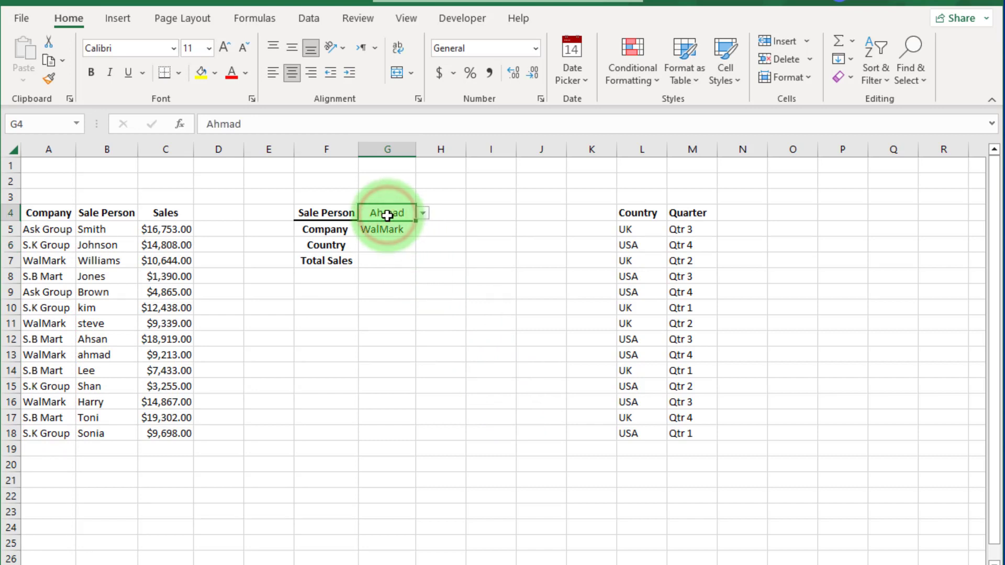
{"action": "left_click", "coordinate": [421, 213]}
{"action": "left_click_drag", "start_coordinate": [422, 273], "coordinate": [420, 244]}
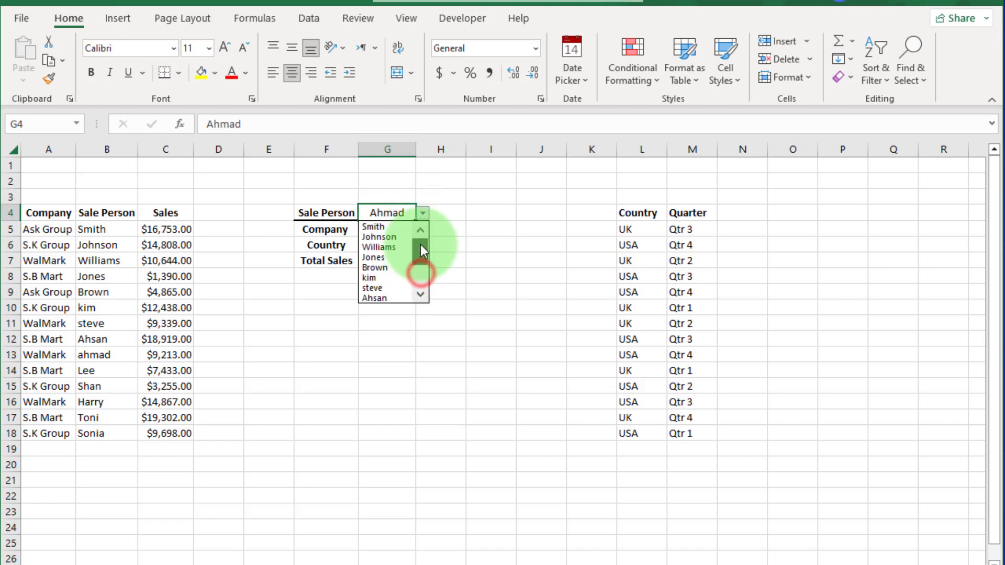
{"action": "left_click", "coordinate": [387, 227]}
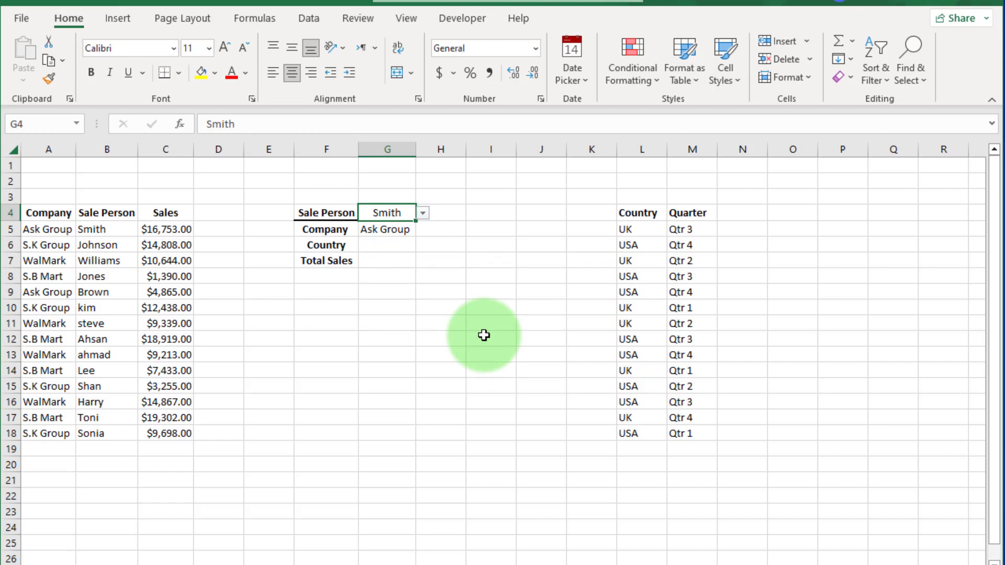
{"action": "left_click", "coordinate": [379, 246]}
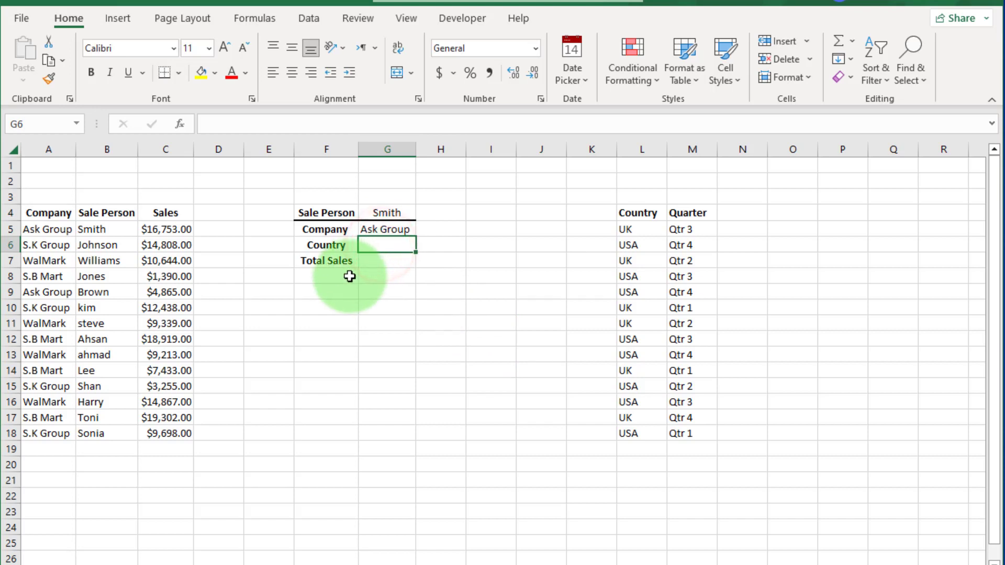
Step: Enter =XLOOKUP(G4,B5:B18,L5:L18) in G6 so Country returns UK for Smith
{"action": "type", "text": "=x"}
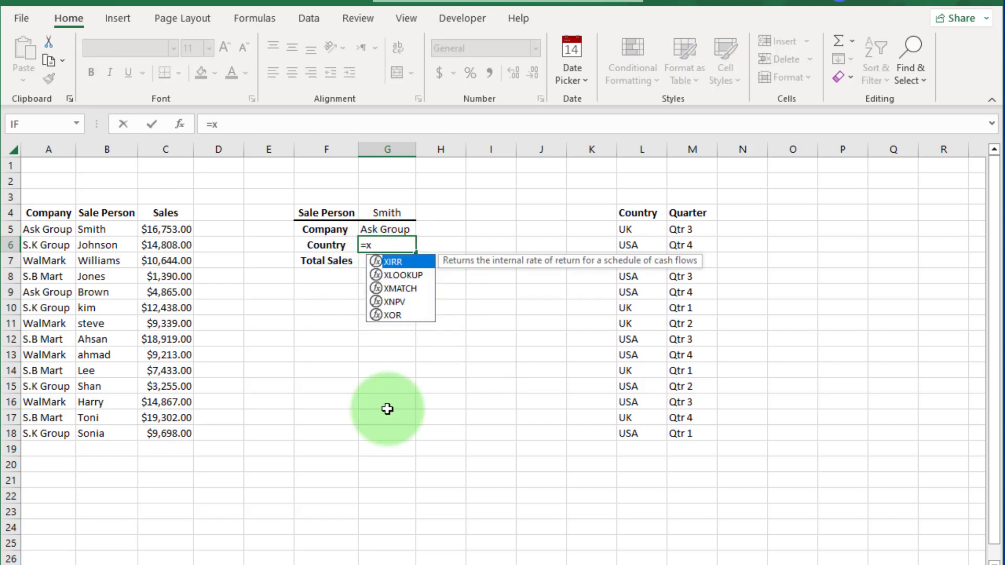
{"action": "type", "text": "loo"}
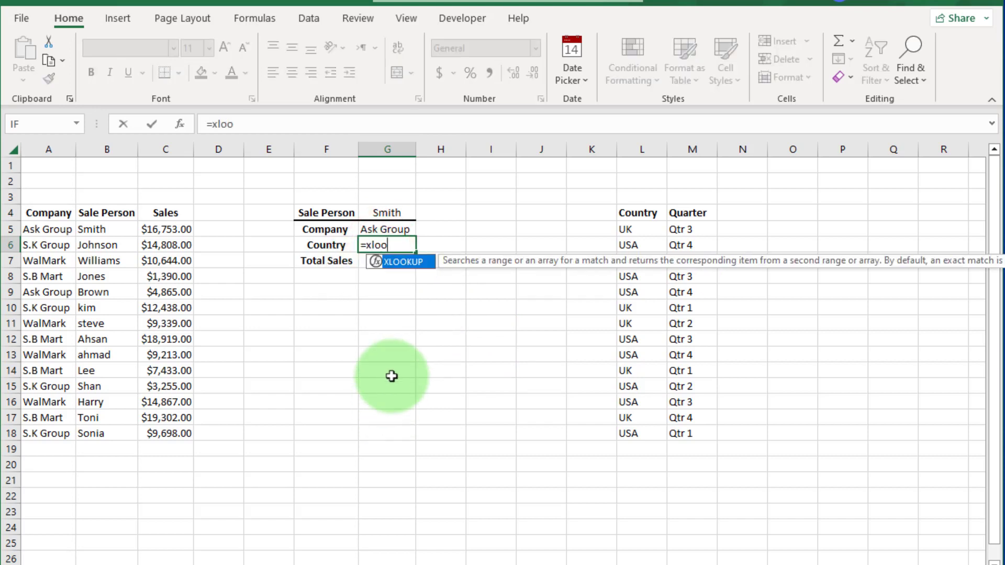
{"action": "double_click", "coordinate": [407, 262]}
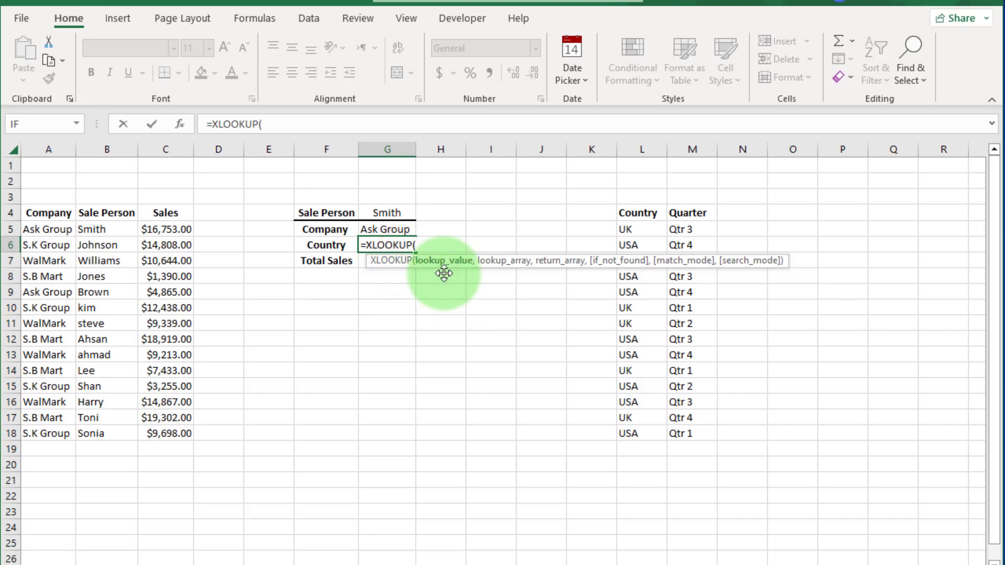
{"action": "left_click", "coordinate": [390, 213]}
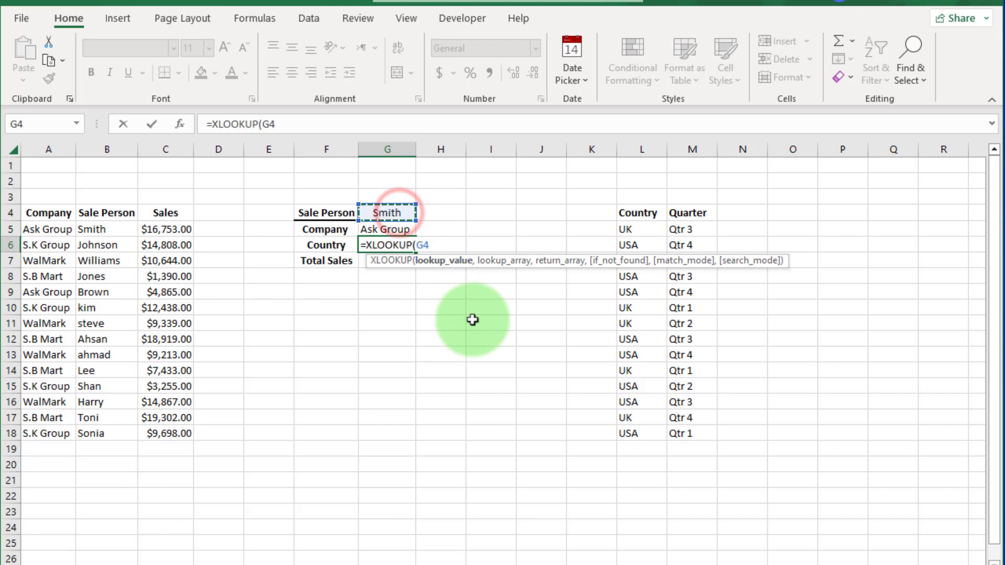
{"action": "type", "text": ","}
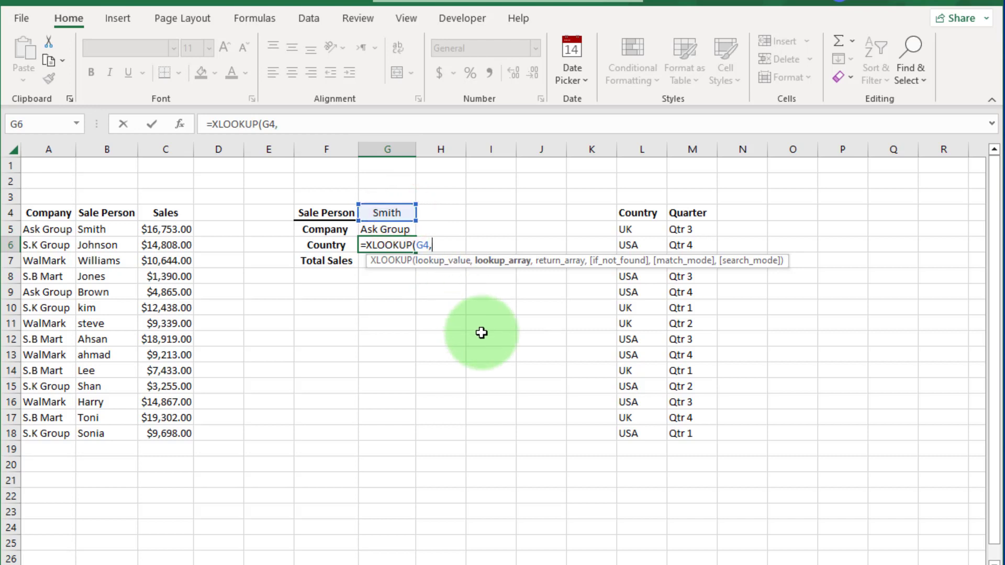
{"action": "left_click_drag", "start_coordinate": [97, 229], "coordinate": [99, 435]}
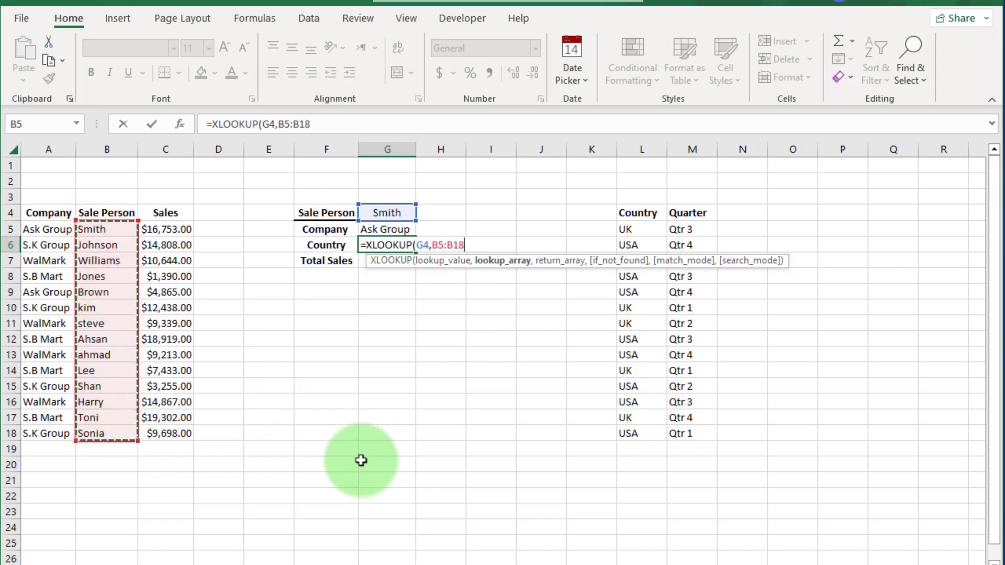
{"action": "type", "text": ","}
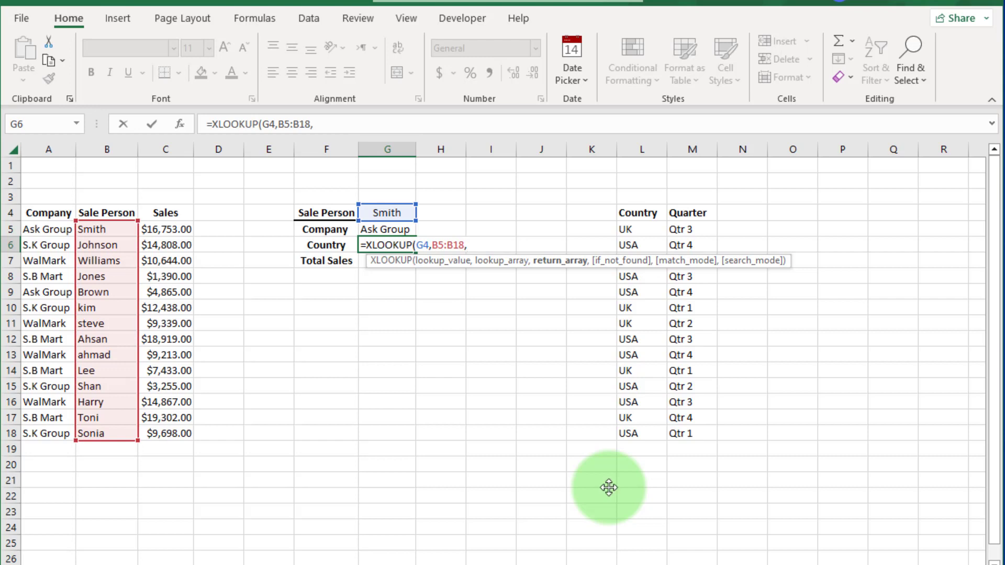
{"action": "left_click_drag", "start_coordinate": [642, 228], "coordinate": [653, 432]}
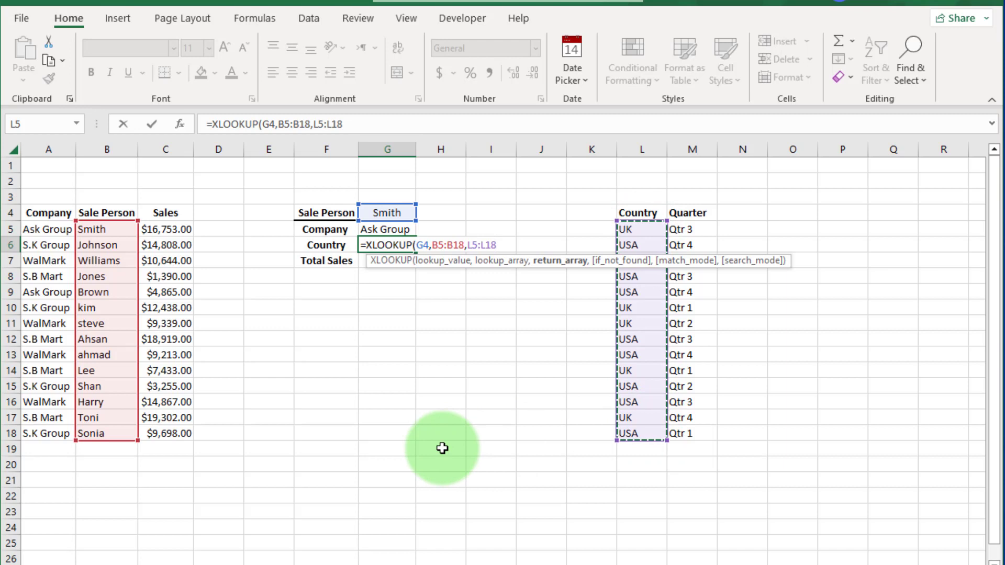
{"action": "type", "text": ")"}
{"action": "key", "text": "Return"}
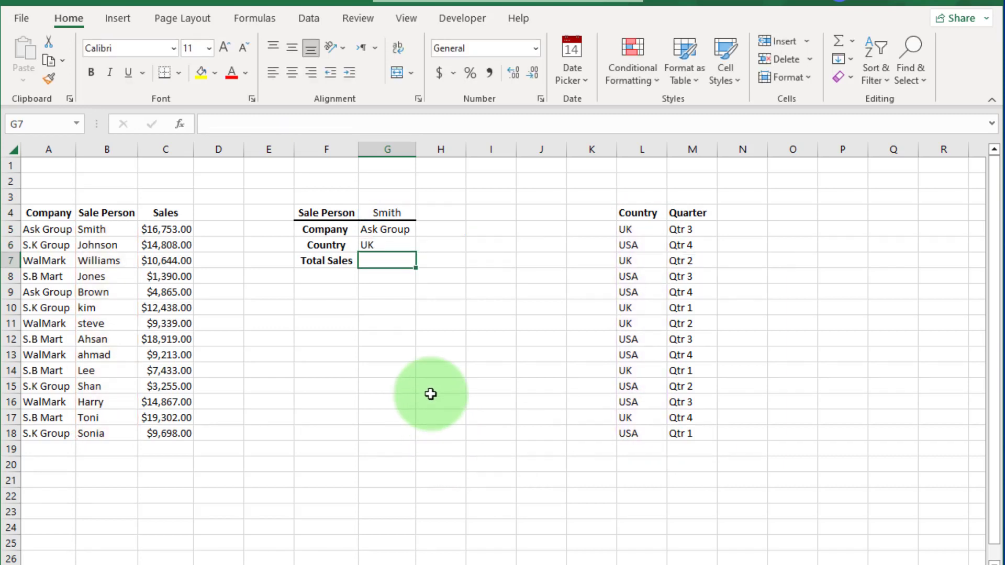
Step: Check the Country formula in G6 and reopen the Sale Person list in G4
{"action": "left_click", "coordinate": [398, 244]}
{"action": "left_click", "coordinate": [397, 211]}
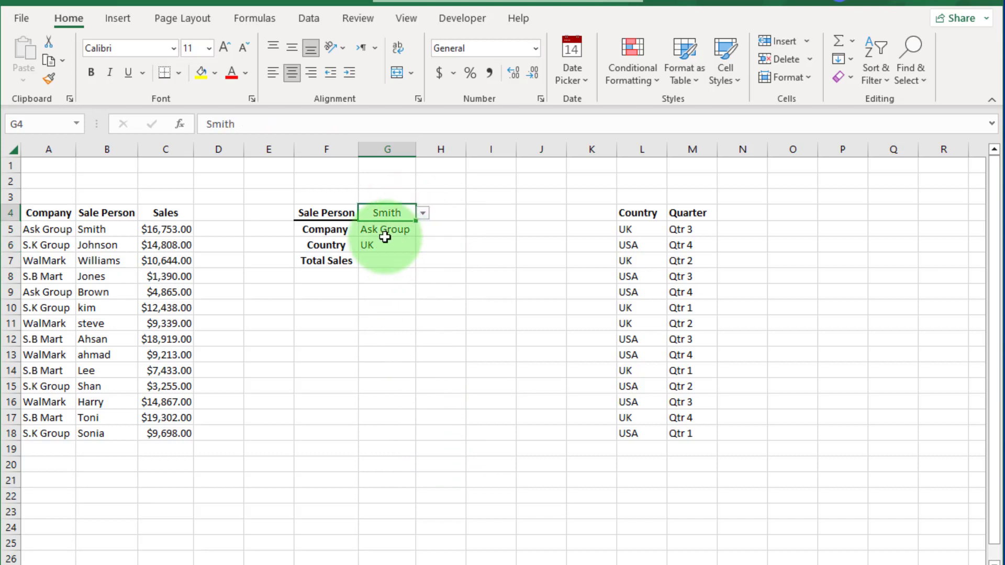
{"action": "left_click", "coordinate": [423, 213]}
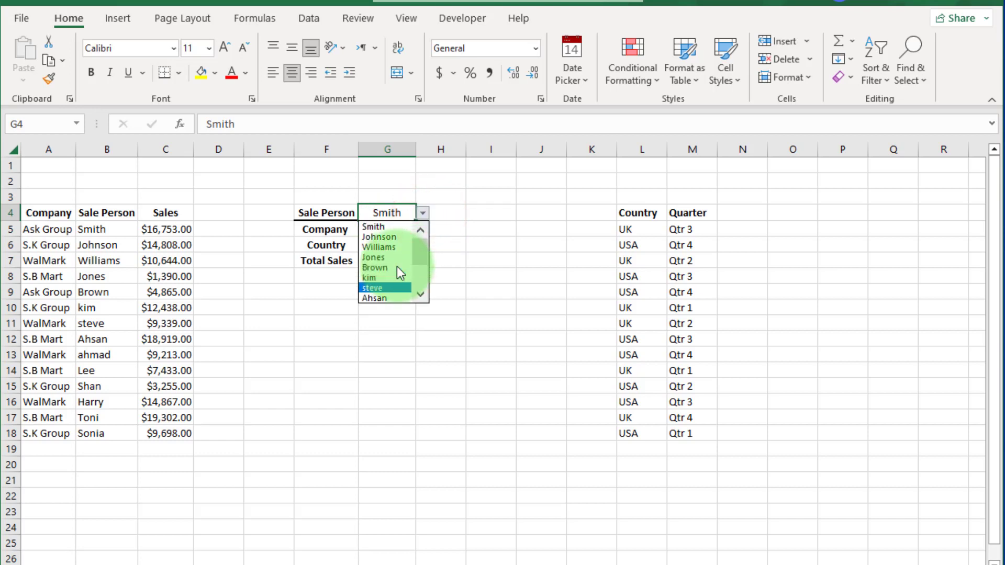
Step: Pick Ahsan, then Toni, as Sale Person; Company and Country update to S.B Mart and UK
{"action": "left_click", "coordinate": [393, 295]}
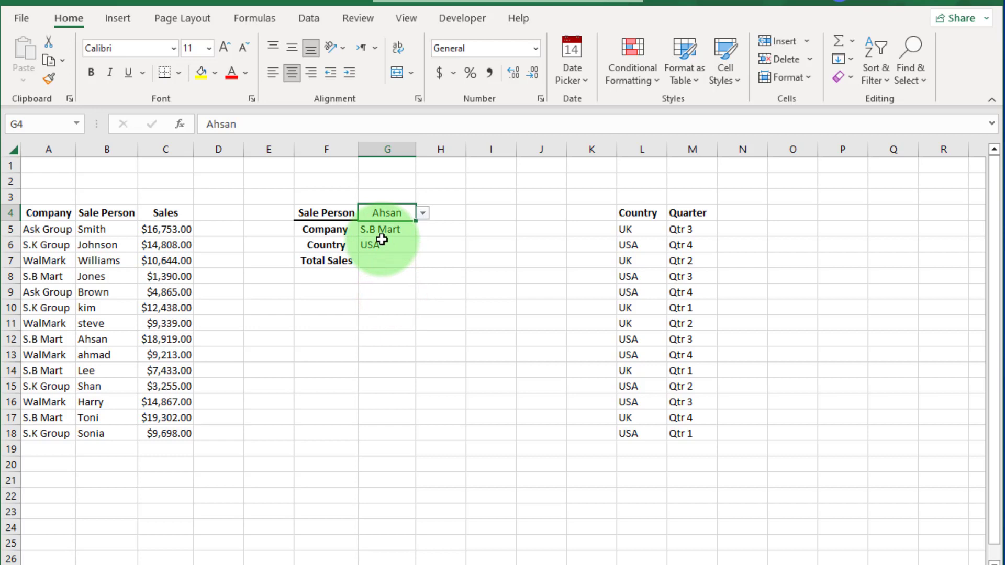
{"action": "left_click", "coordinate": [422, 213]}
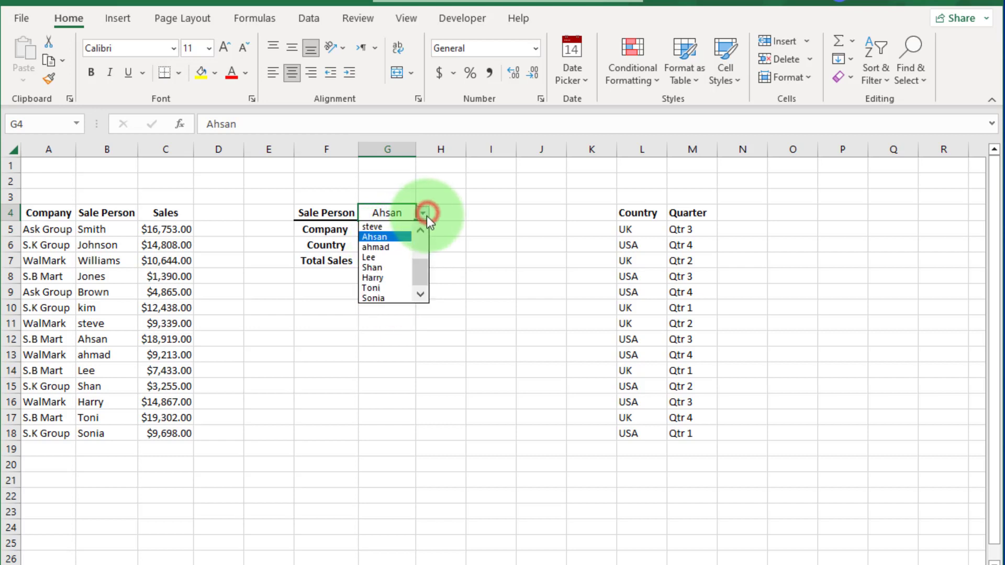
{"action": "left_click", "coordinate": [385, 289]}
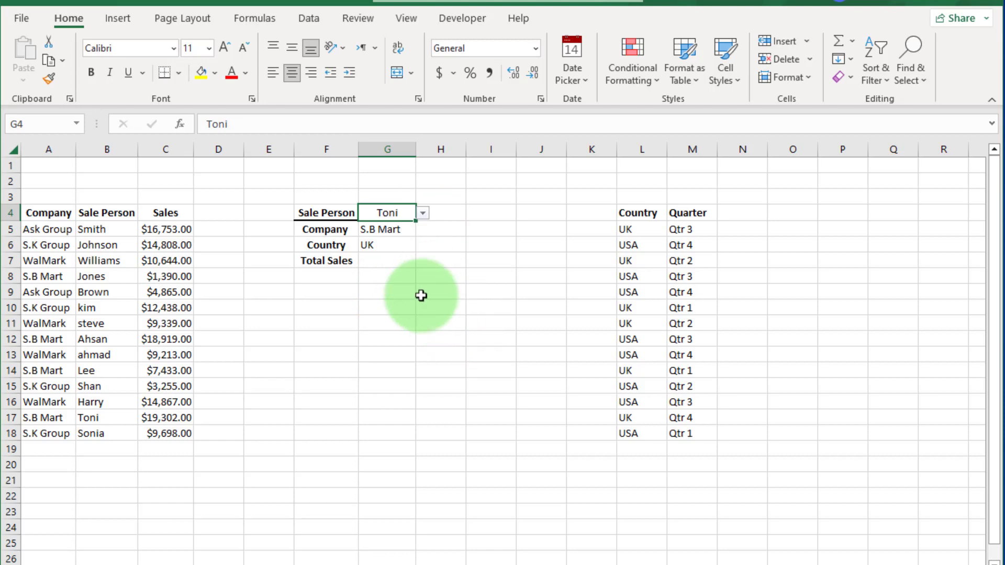
{"action": "left_click", "coordinate": [398, 260]}
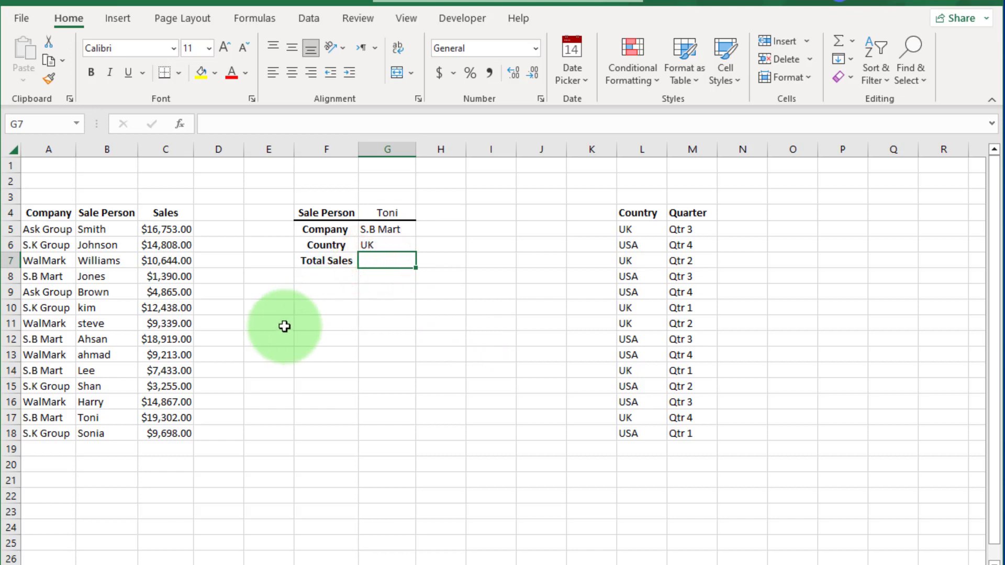
Step: Enter =XLOOKUP(G4,B5:B18,C5:C18) in G7 so Total Sales returns 19302 for Toni
{"action": "left_click", "coordinate": [379, 216]}
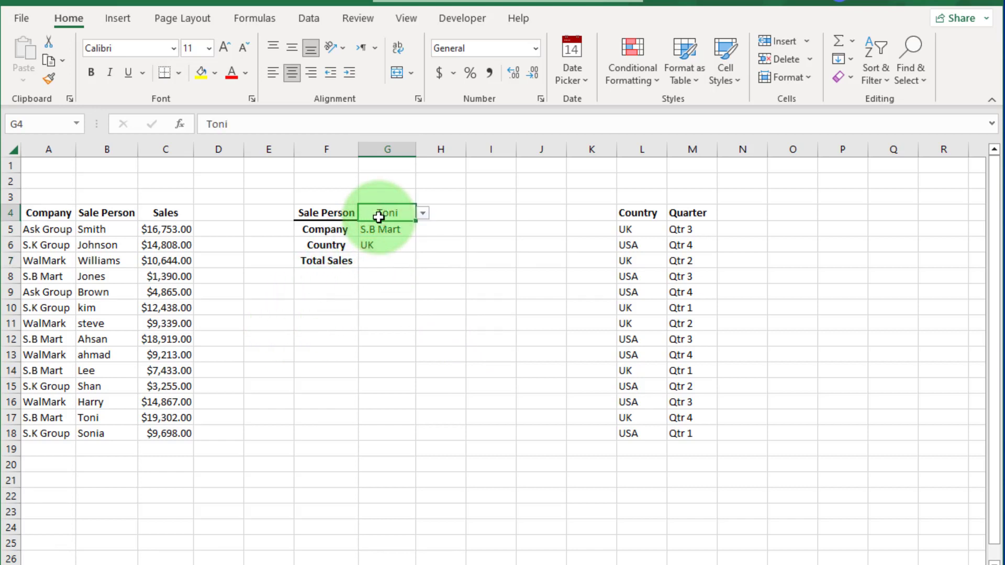
{"action": "left_click", "coordinate": [394, 263]}
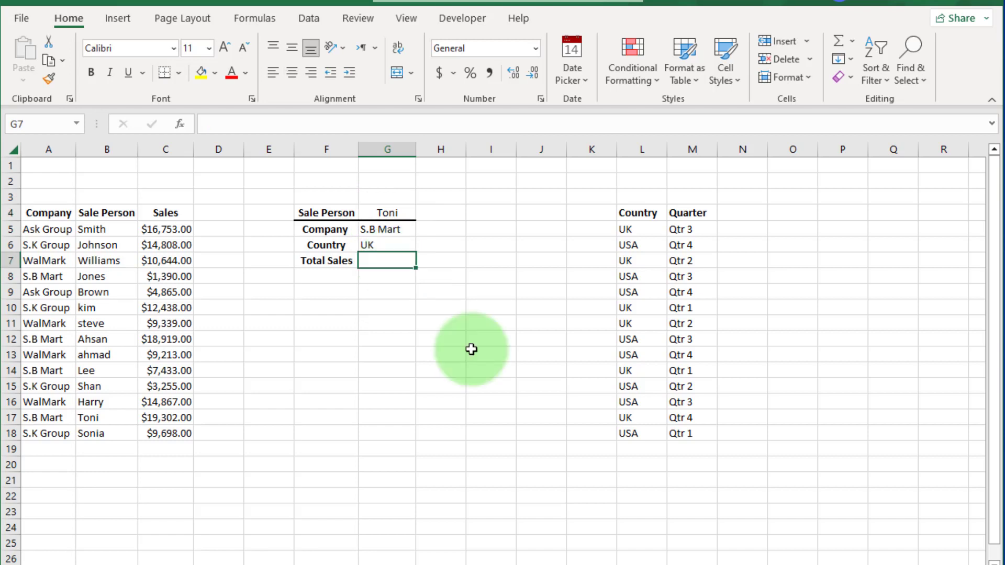
{"action": "type", "text": "=x"}
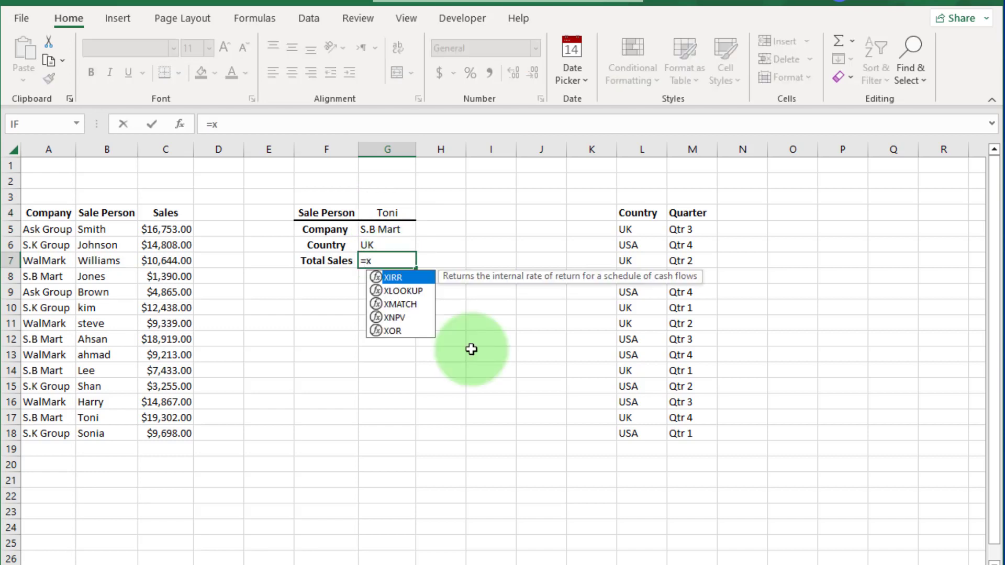
{"action": "type", "text": "loo"}
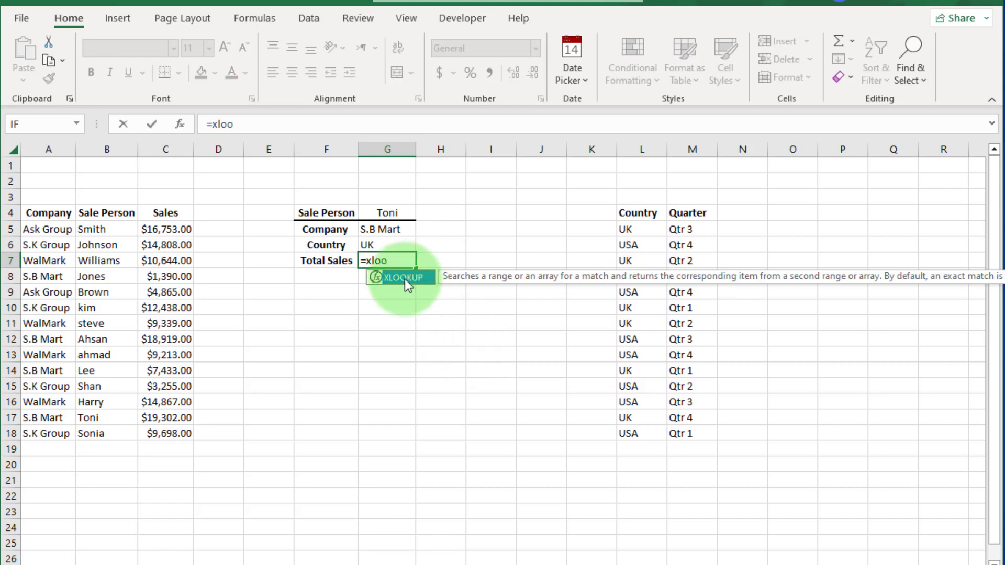
{"action": "double_click", "coordinate": [404, 278]}
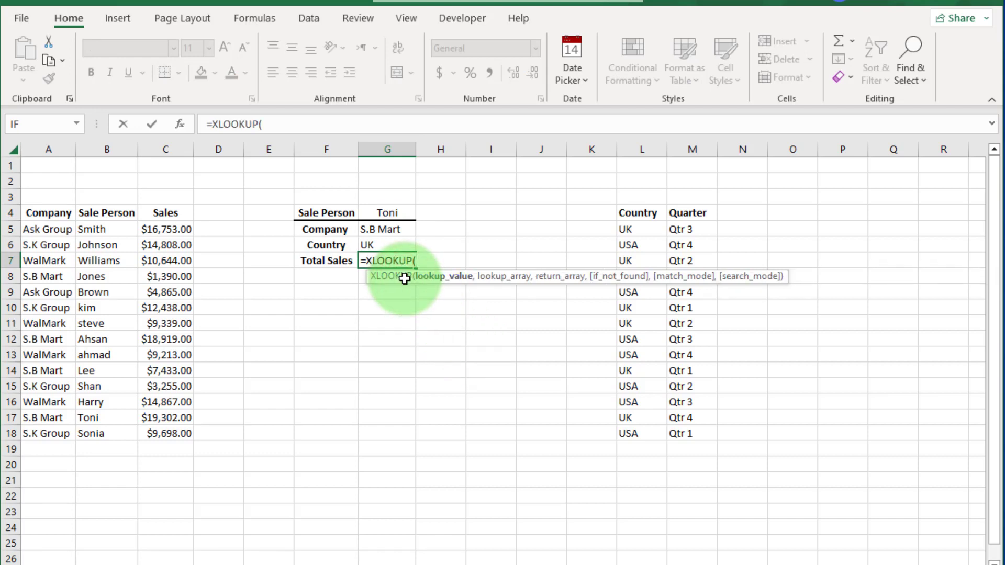
{"action": "left_click", "coordinate": [391, 213]}
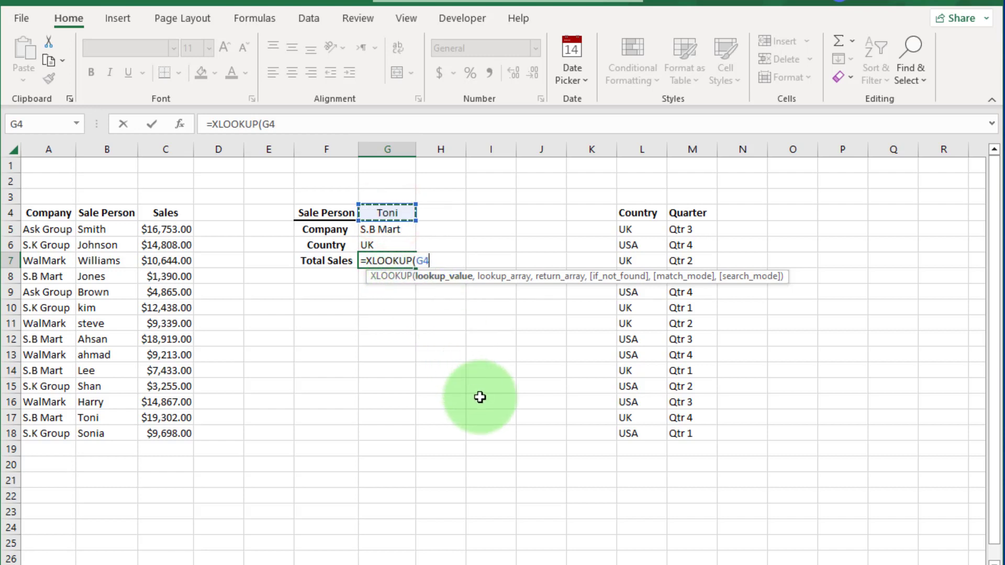
{"action": "type", "text": ","}
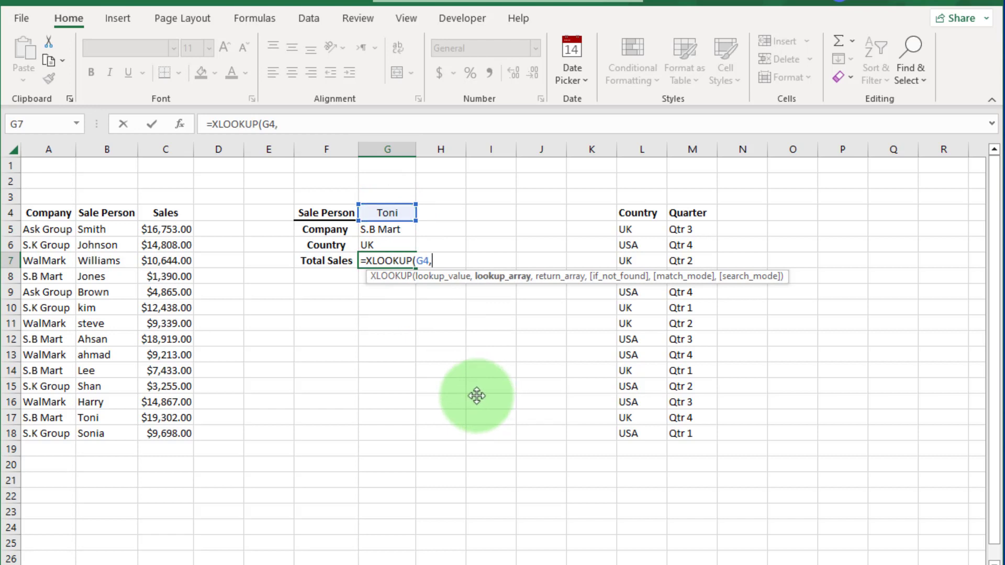
{"action": "left_click_drag", "start_coordinate": [95, 229], "coordinate": [108, 434]}
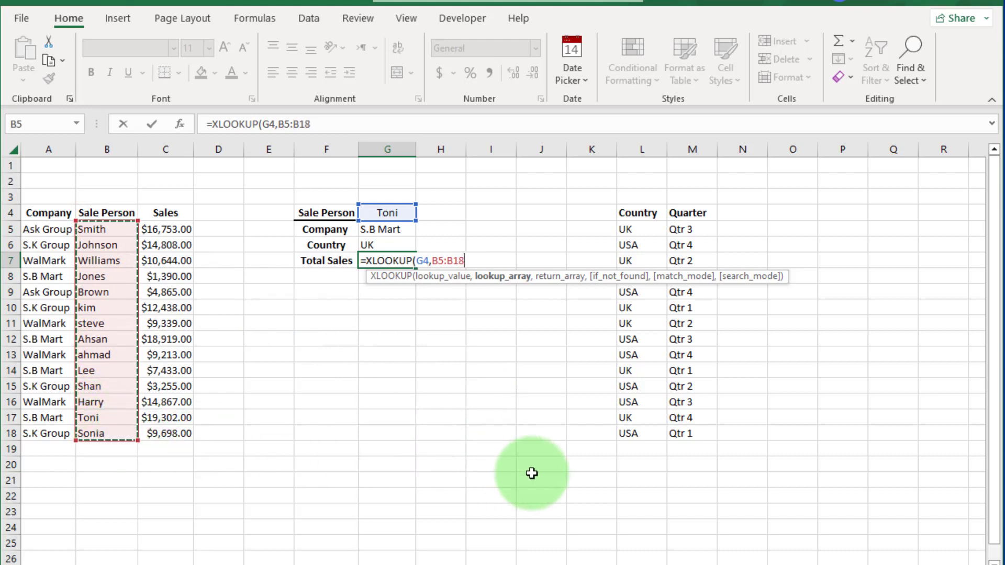
{"action": "type", "text": ","}
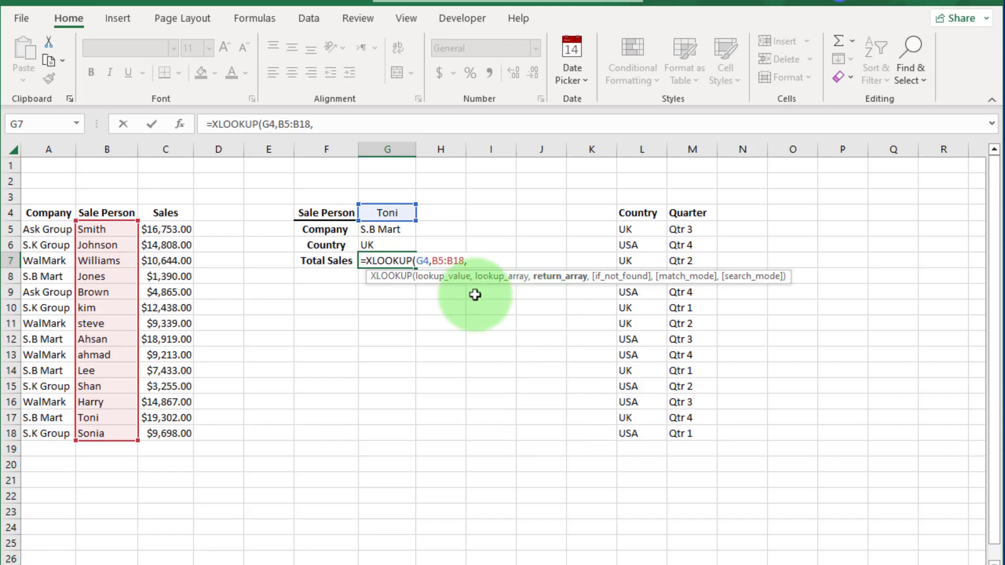
{"action": "left_click_drag", "start_coordinate": [168, 229], "coordinate": [176, 435]}
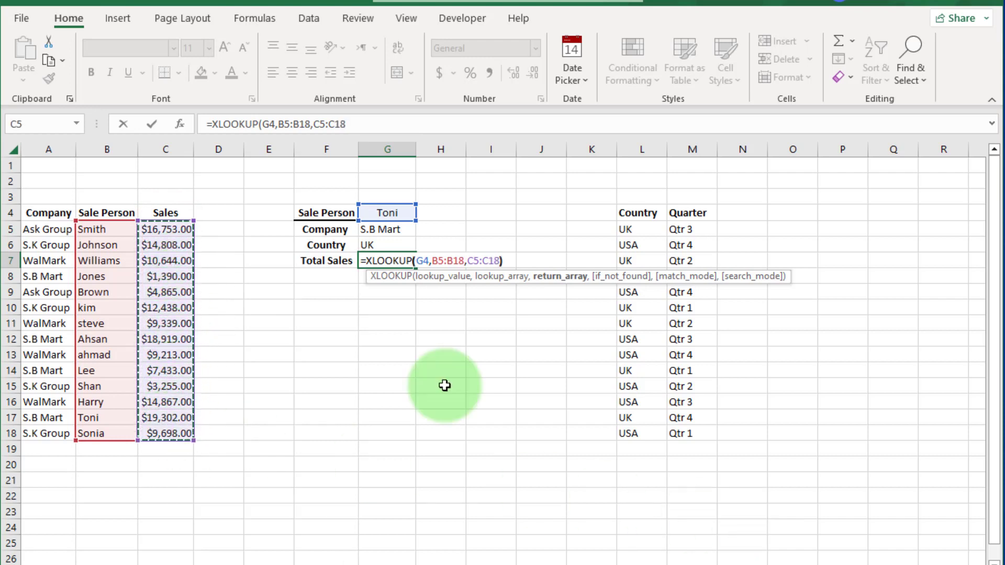
{"action": "type", "text": ")"}
{"action": "key", "text": "Return"}
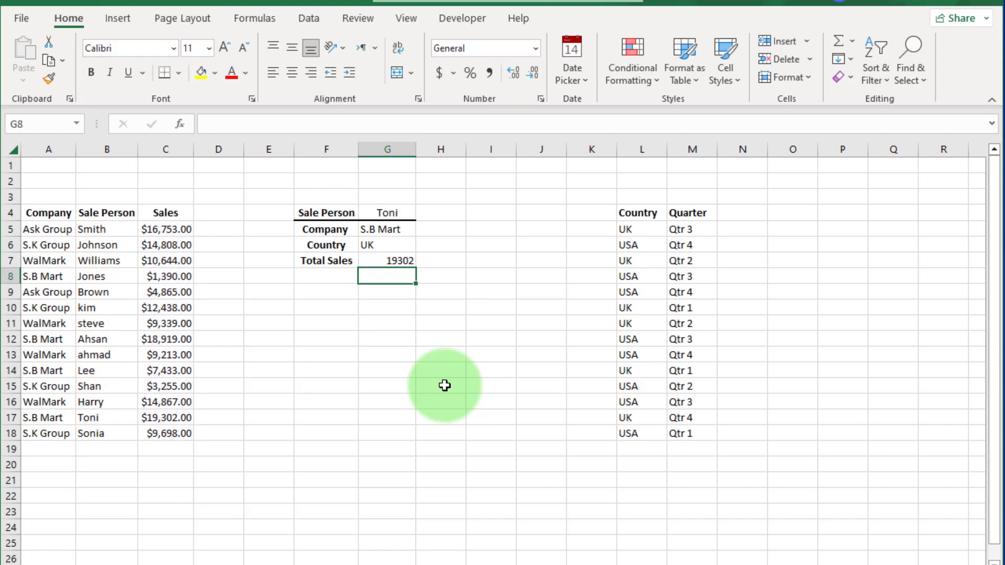
Step: Switch the Sale Person through Smith, Johnson and Brown, checking all three lookups update
{"action": "left_click", "coordinate": [392, 355]}
{"action": "left_click", "coordinate": [397, 286]}
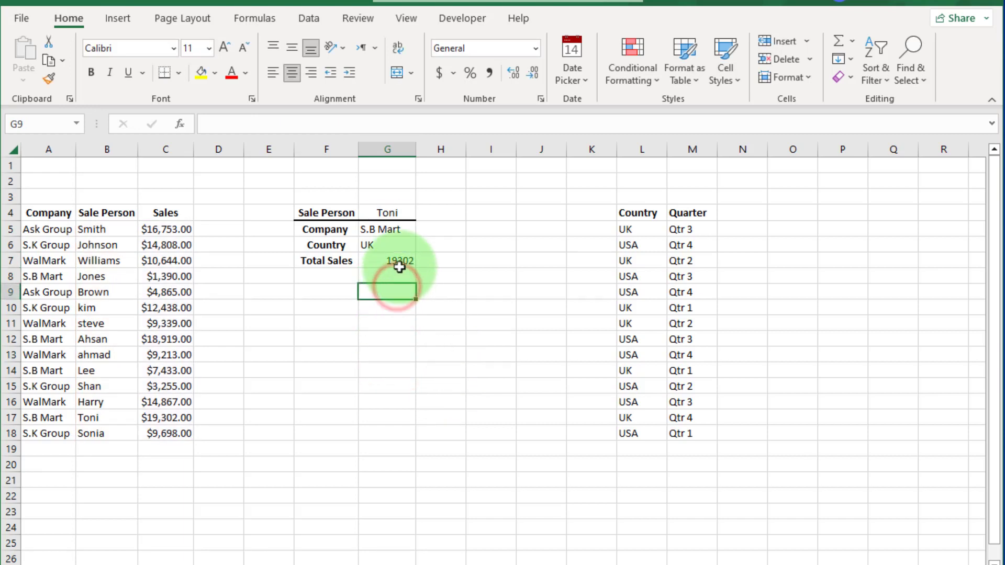
{"action": "left_click", "coordinate": [407, 215]}
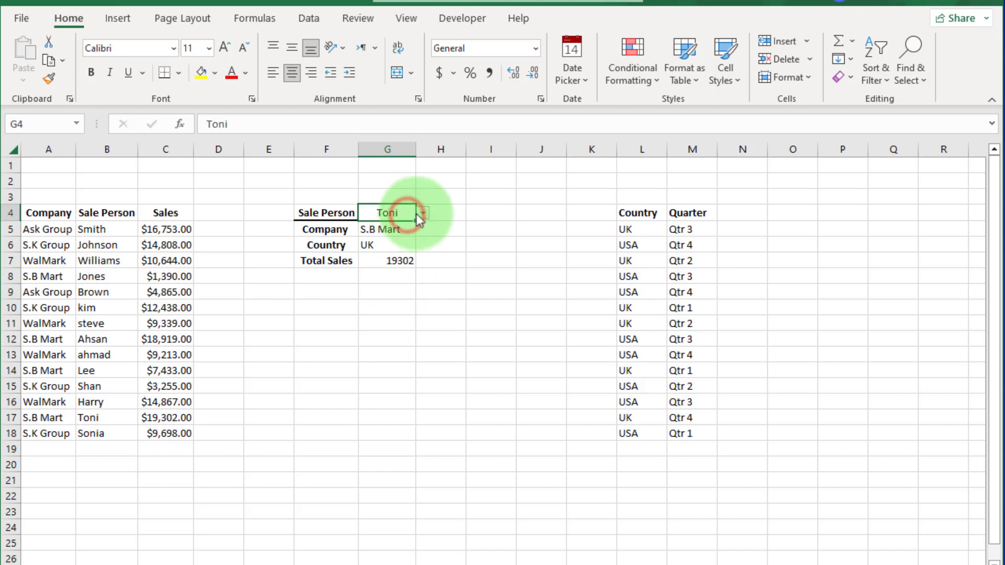
{"action": "left_click", "coordinate": [421, 213]}
{"action": "left_click_drag", "start_coordinate": [422, 269], "coordinate": [418, 246]}
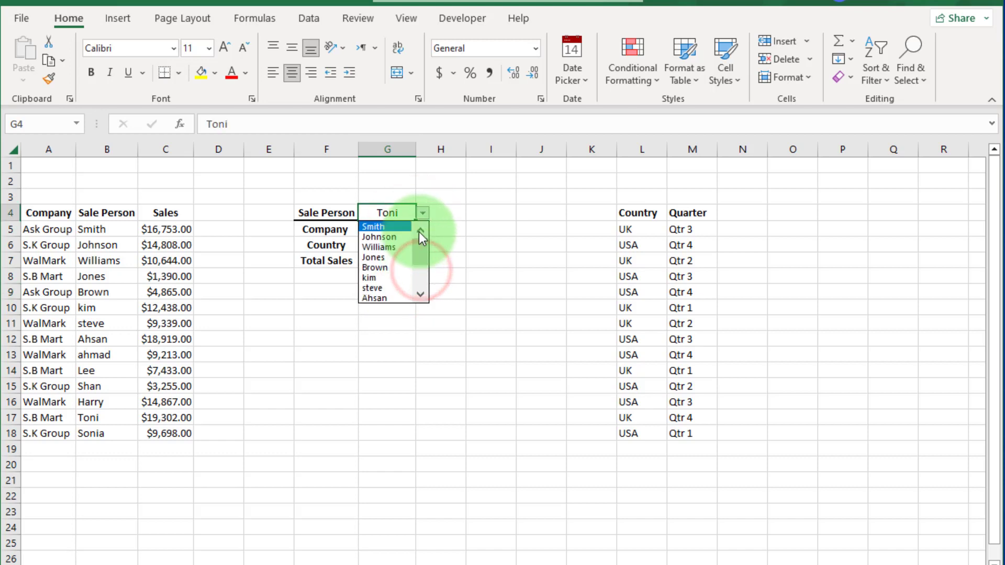
{"action": "left_click", "coordinate": [382, 226]}
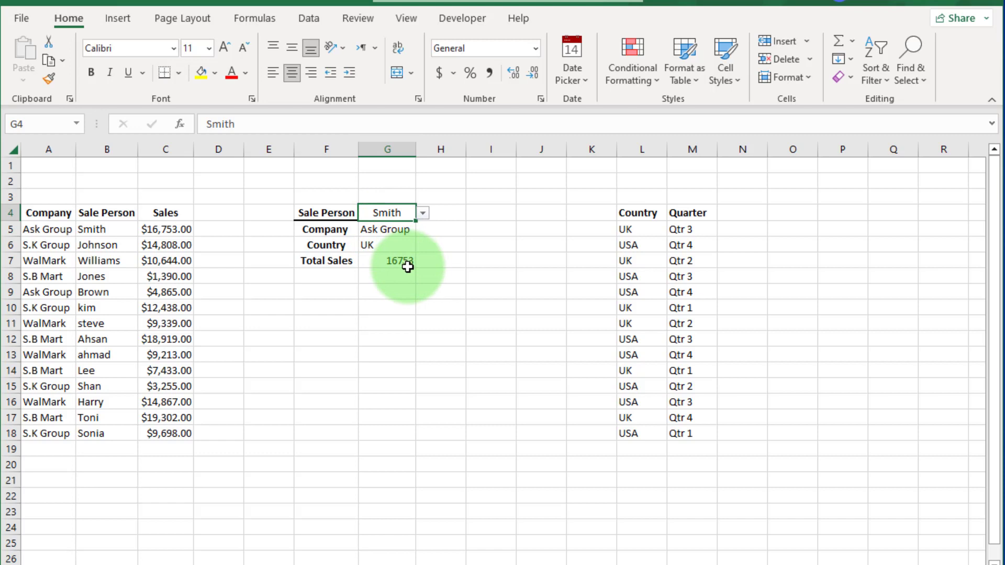
{"action": "left_click", "coordinate": [422, 213]}
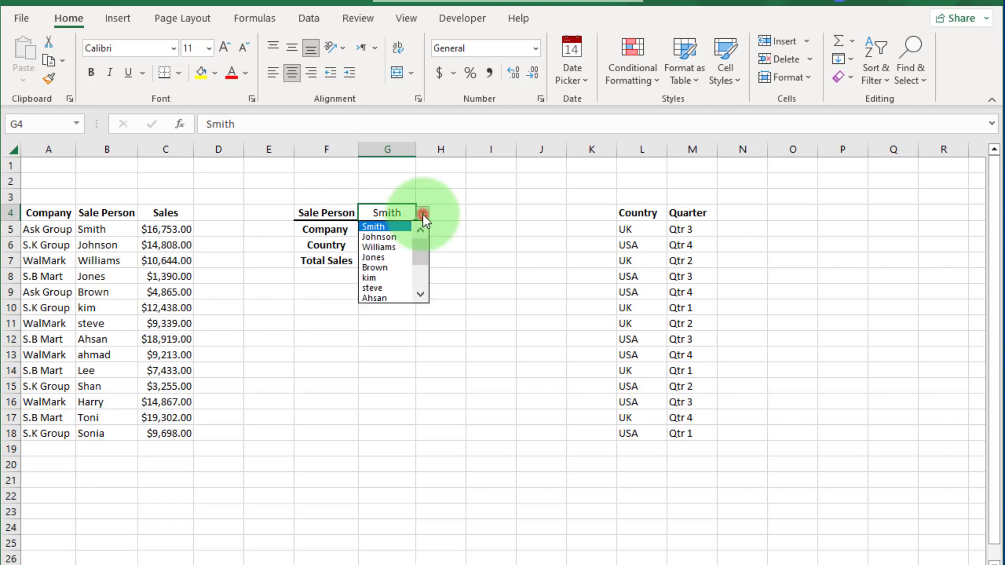
{"action": "left_click", "coordinate": [391, 235]}
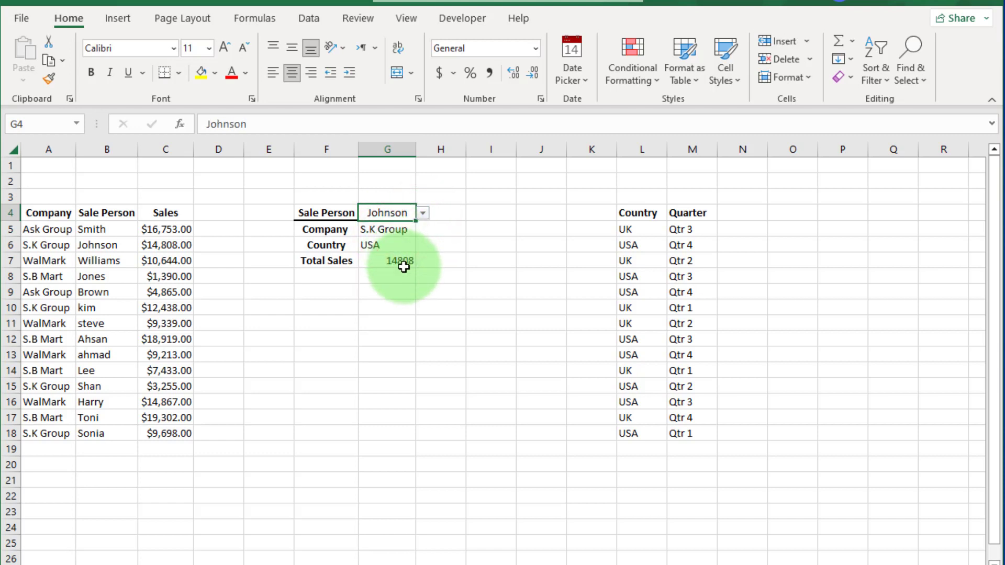
{"action": "left_click", "coordinate": [422, 213]}
{"action": "left_click", "coordinate": [387, 257]}
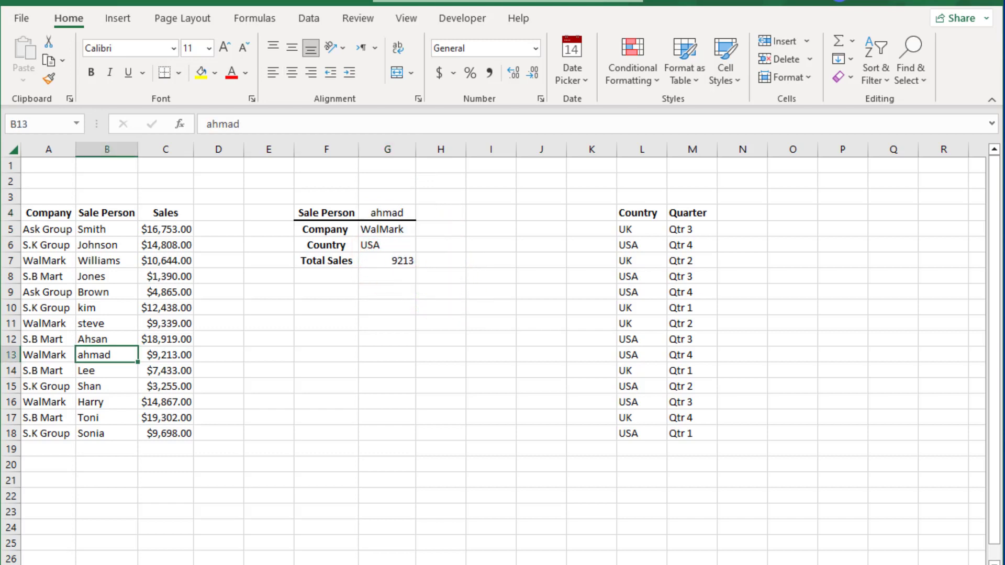
Step: Clear ahmad from B13 and add "Missing" as the if_not_found argument in G5's XLOOKUP
{"action": "key", "text": "Delete"}
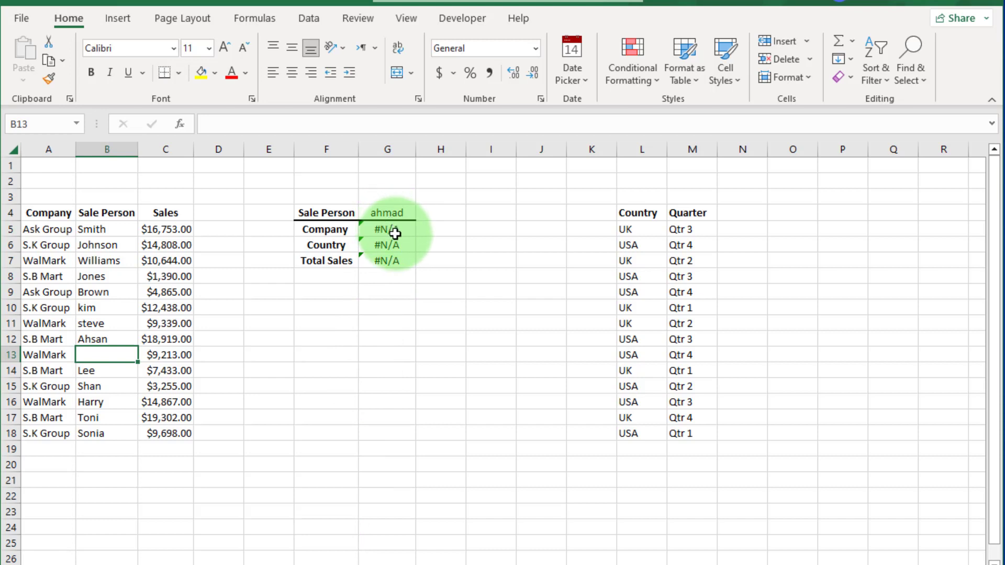
{"action": "double_click", "coordinate": [393, 228]}
{"action": "left_click", "coordinate": [500, 229]}
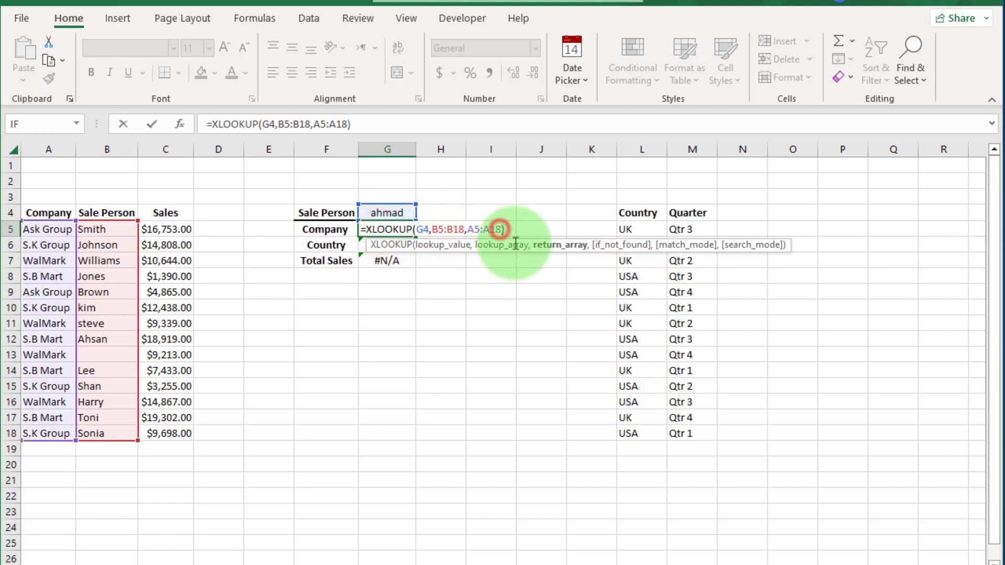
{"action": "type", "text": ","}
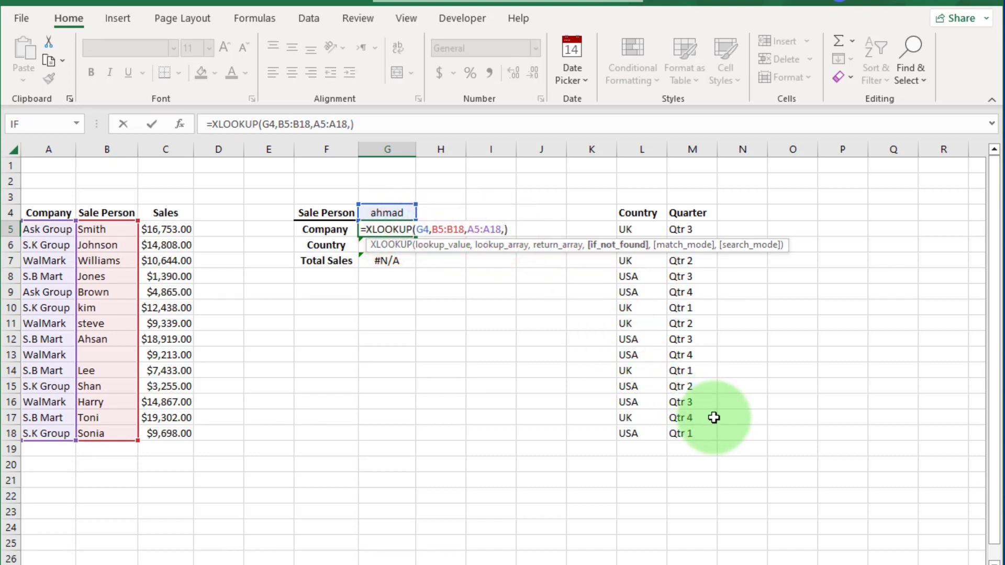
{"action": "type", "text": "\"\""}
{"action": "type", "text": "Missing"}
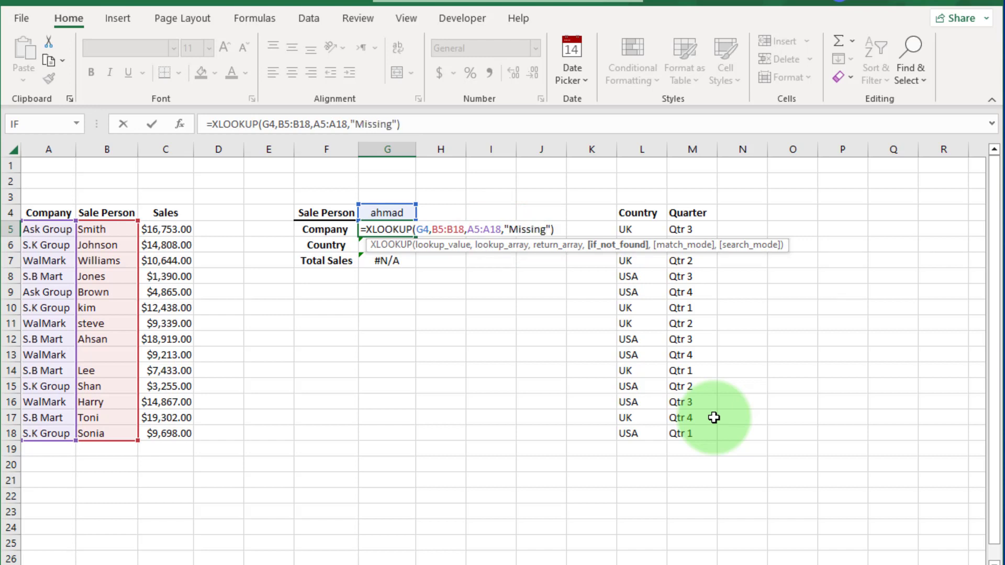
{"action": "key", "text": "Return"}
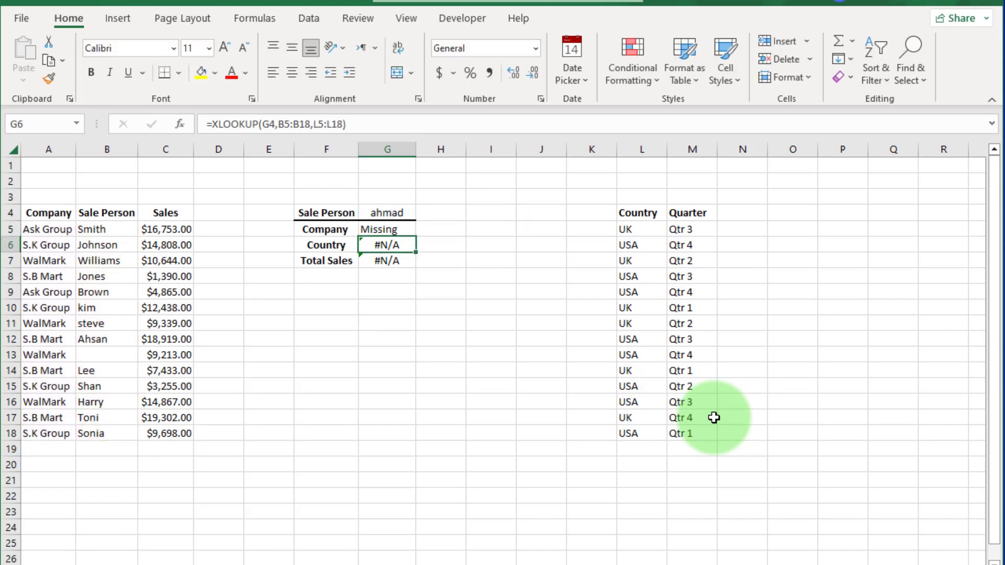
Step: Add "missing" as the if_not_found argument of the Country XLOOKUP in G6
{"action": "double_click", "coordinate": [387, 246]}
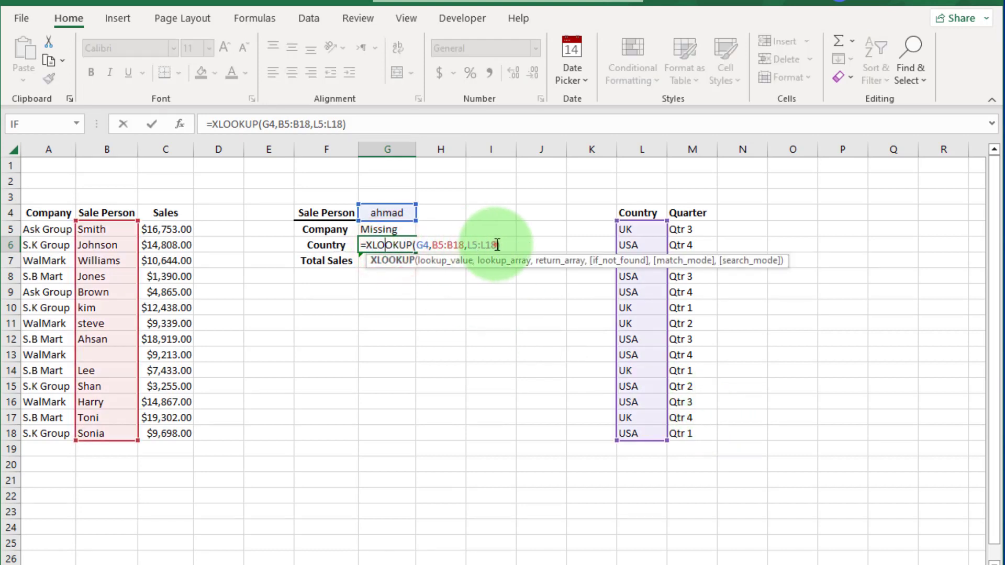
{"action": "left_click", "coordinate": [497, 244]}
{"action": "type", "text": ",\"\""}
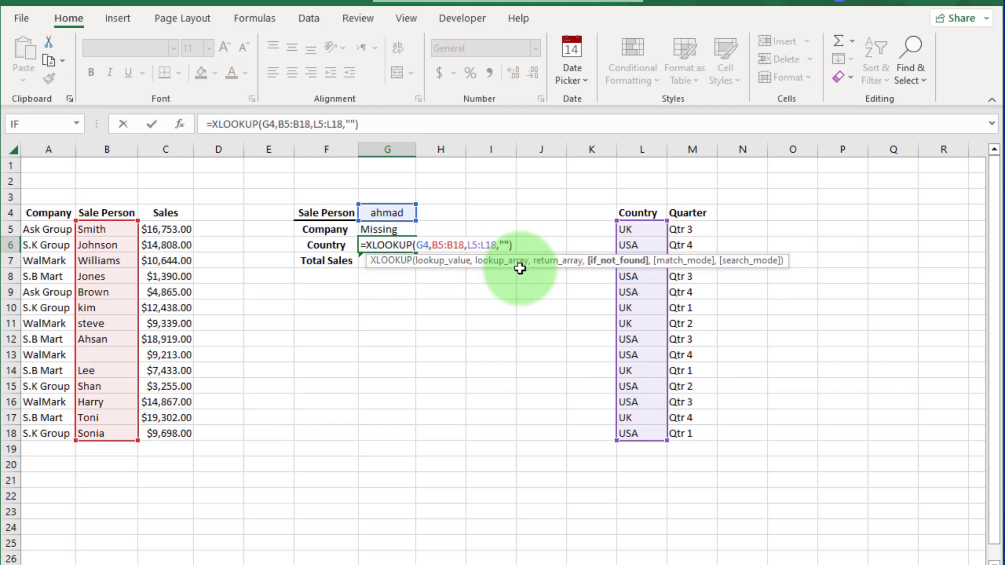
{"action": "type", "text": "missing"}
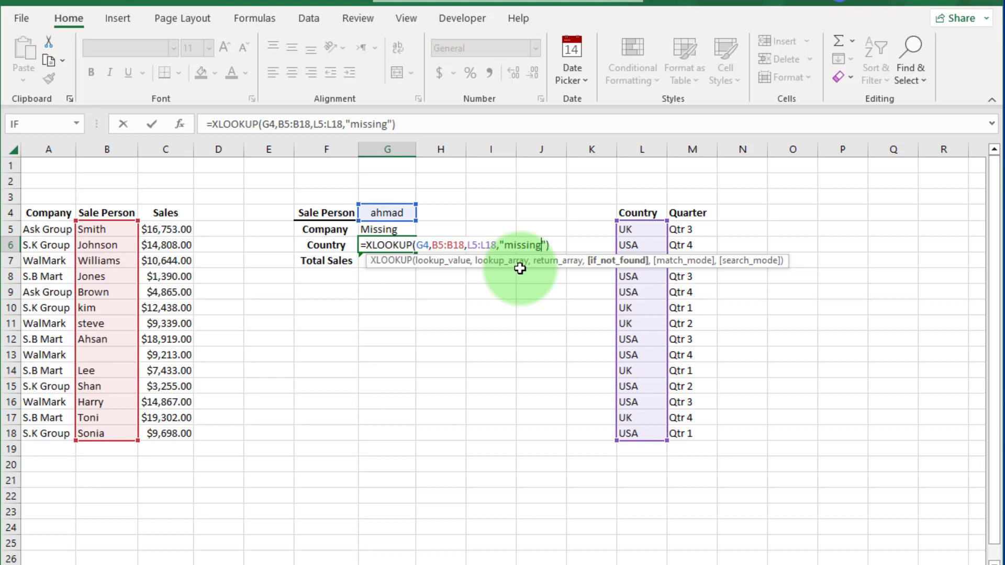
{"action": "key", "text": "Return"}
Step: Add "Missing" as the if_not_found argument of the Total Sales XLOOKUP in G7
{"action": "left_click", "coordinate": [401, 258]}
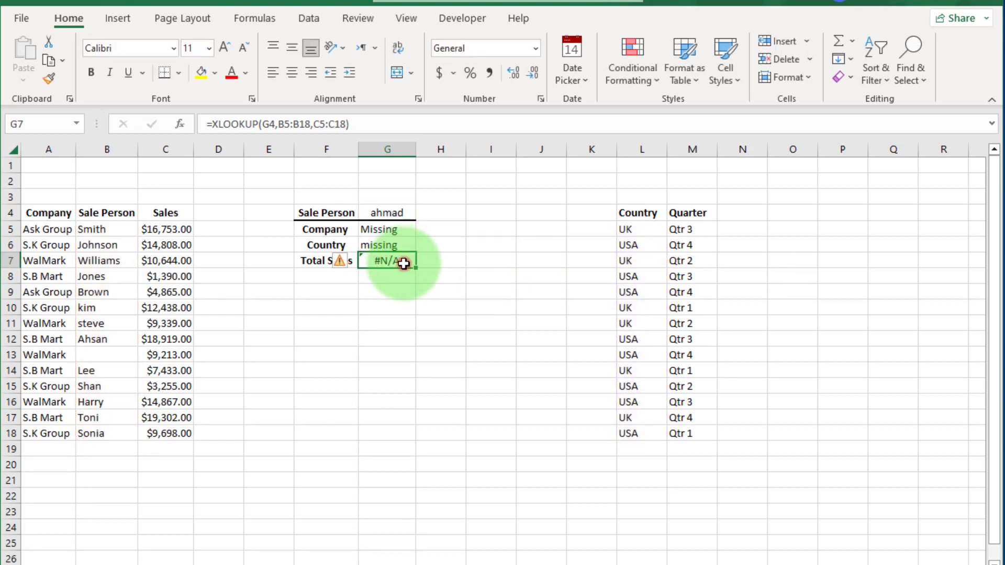
{"action": "double_click", "coordinate": [404, 264]}
{"action": "left_click", "coordinate": [498, 261]}
{"action": "type", "text": ",\"\""}
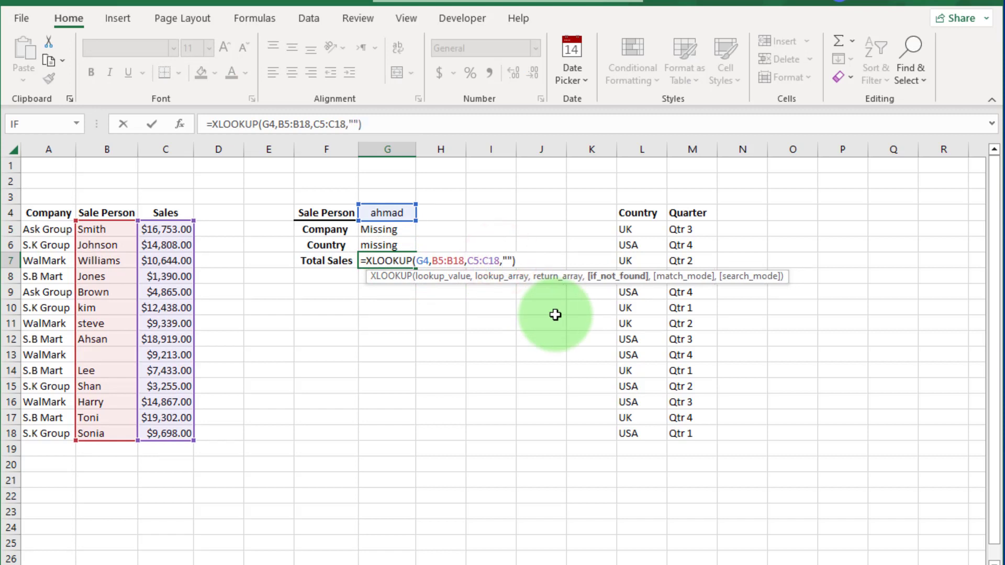
{"action": "type", "text": "Missing"}
{"action": "key", "text": "Return"}
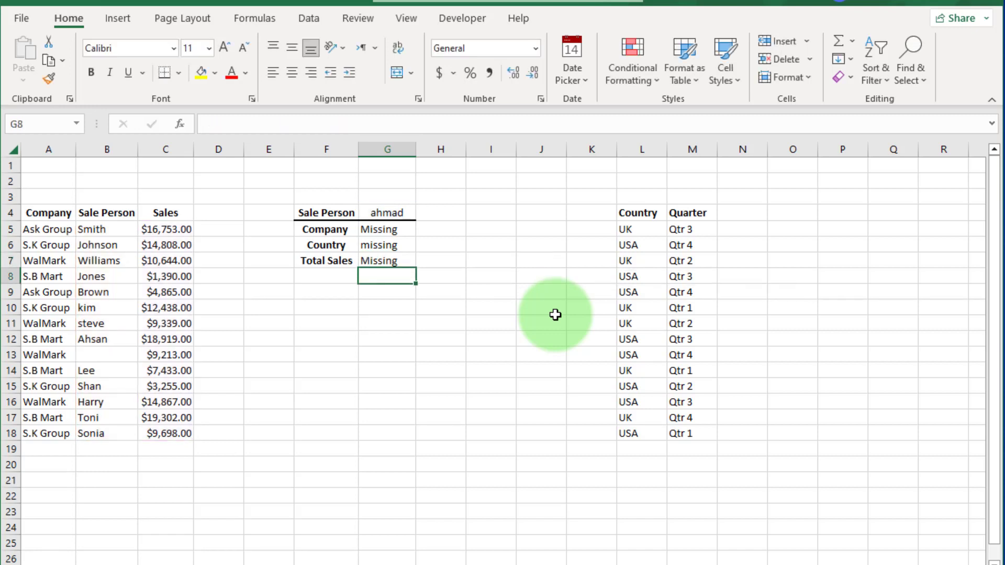
Step: After checking the Sale Person lookup cell G4, re-enter the salesperson's name in empty cell B13
{"action": "left_click", "coordinate": [397, 209]}
{"action": "left_click", "coordinate": [110, 356]}
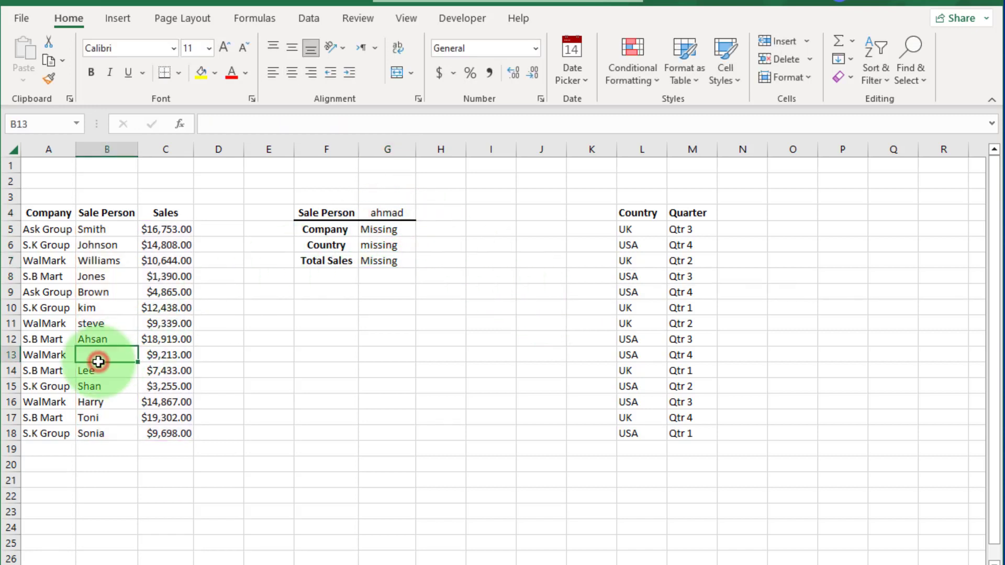
{"action": "left_click", "coordinate": [394, 214]}
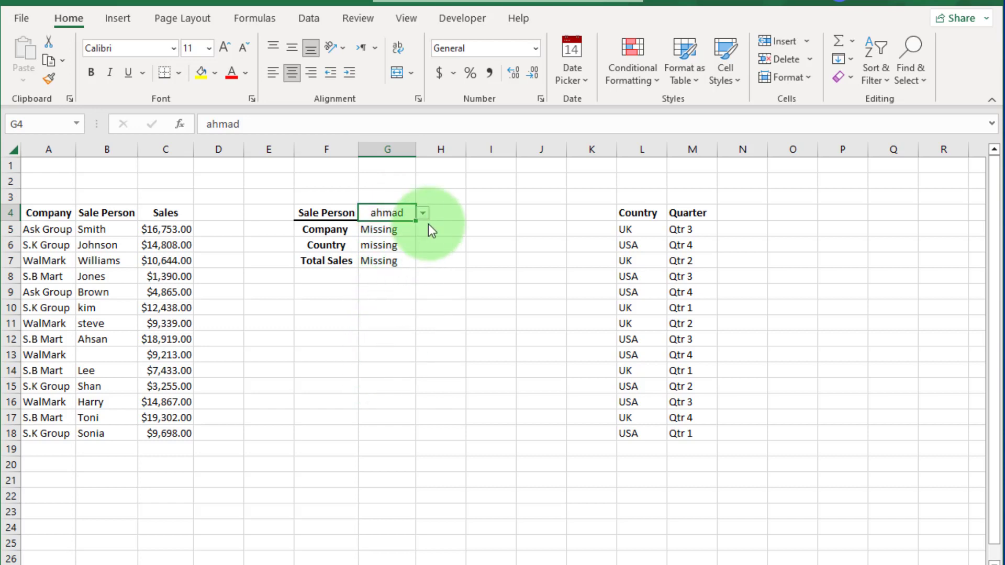
{"action": "left_click", "coordinate": [113, 356]}
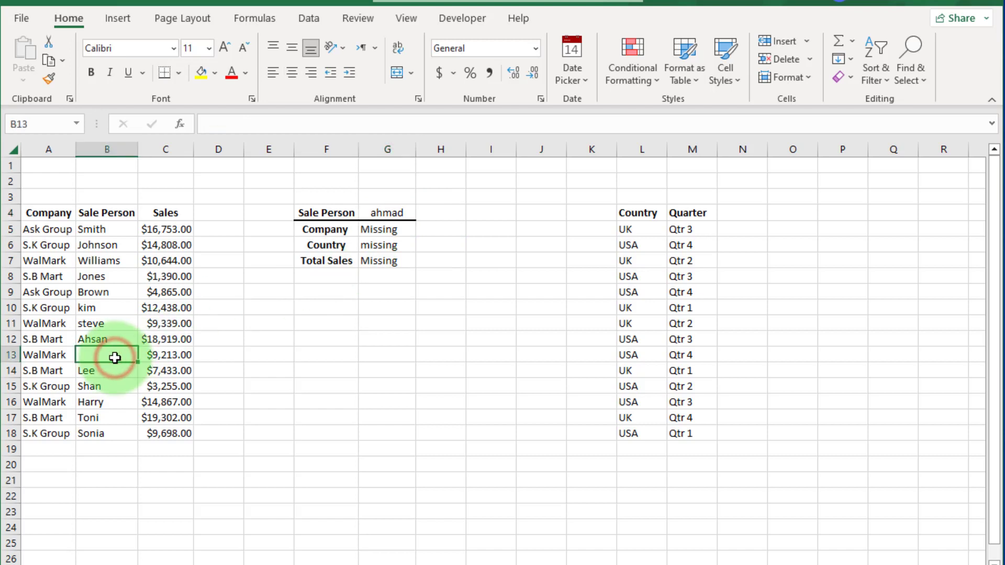
{"action": "type", "text": "ahsan"}
{"action": "type", "text": "mad"}
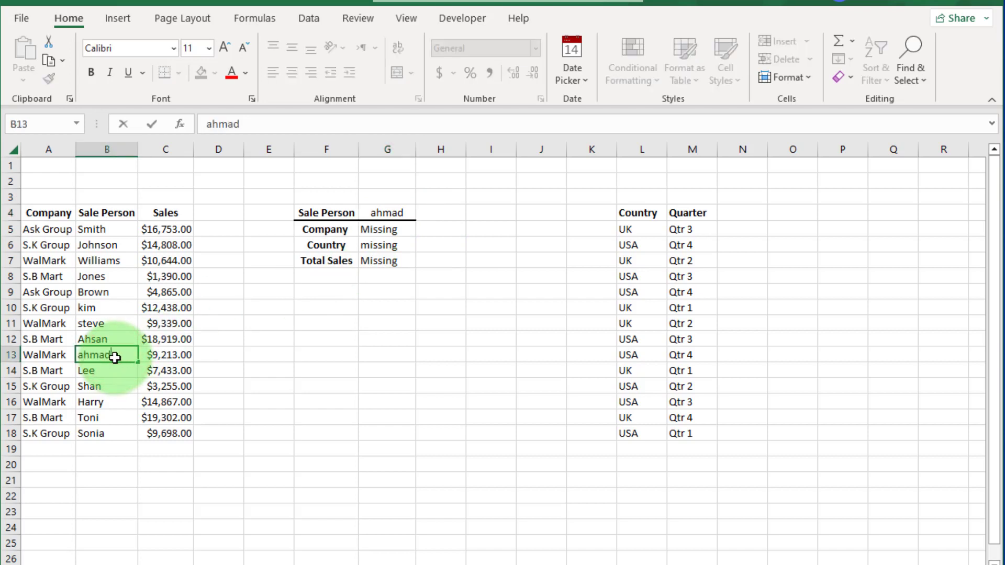